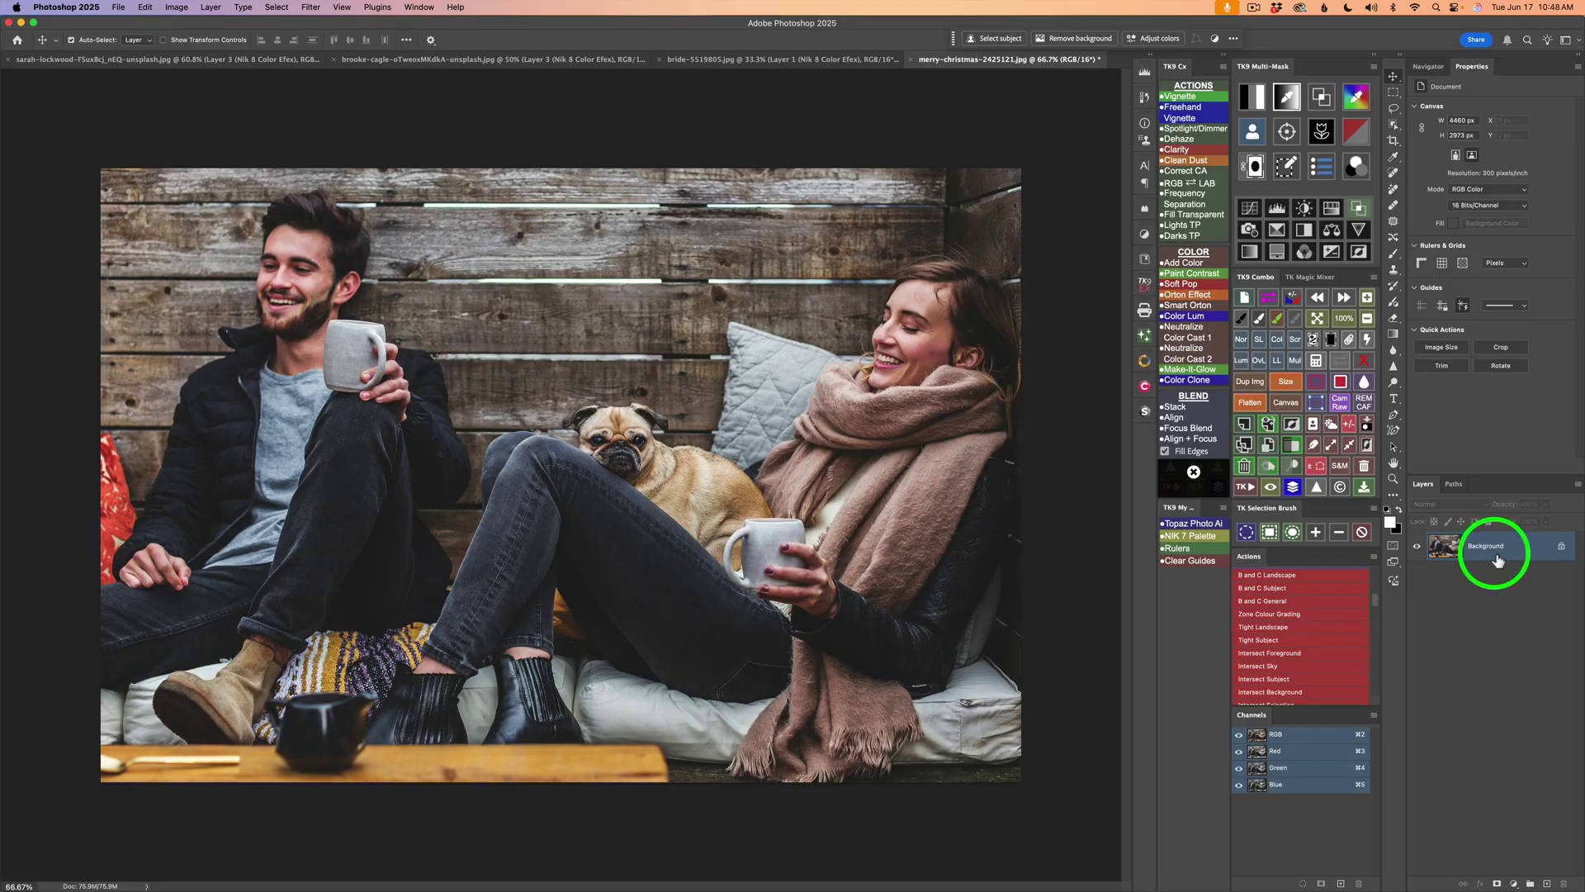
Launch Nik 8 Color Efex on the couple-and-pug photo and apply the Duplex filter.
left_click(1145, 386)
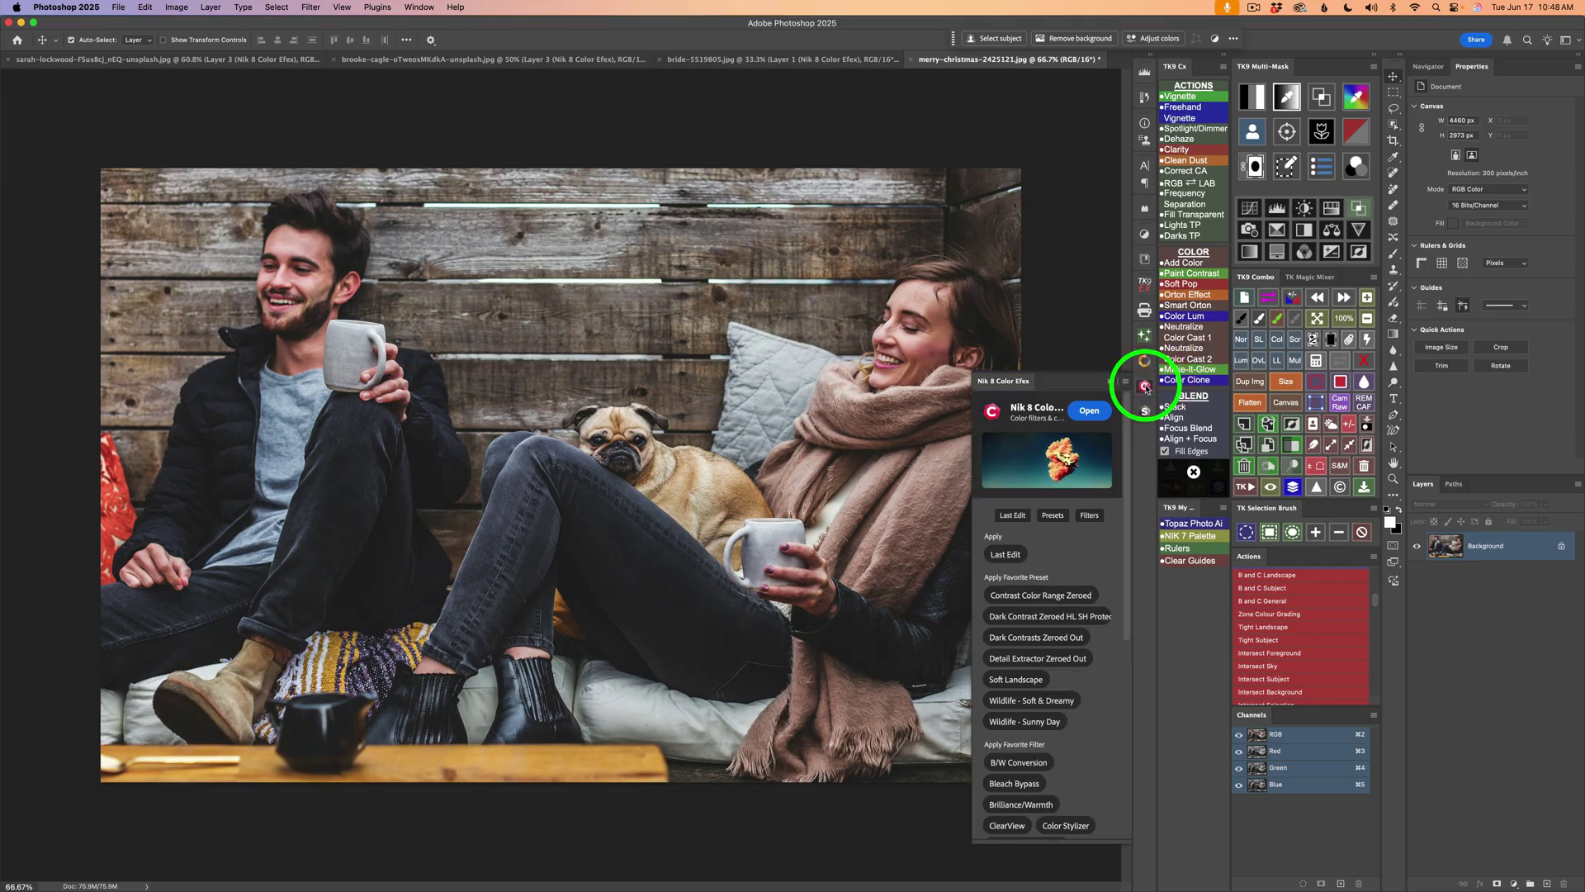
left_click(1092, 412)
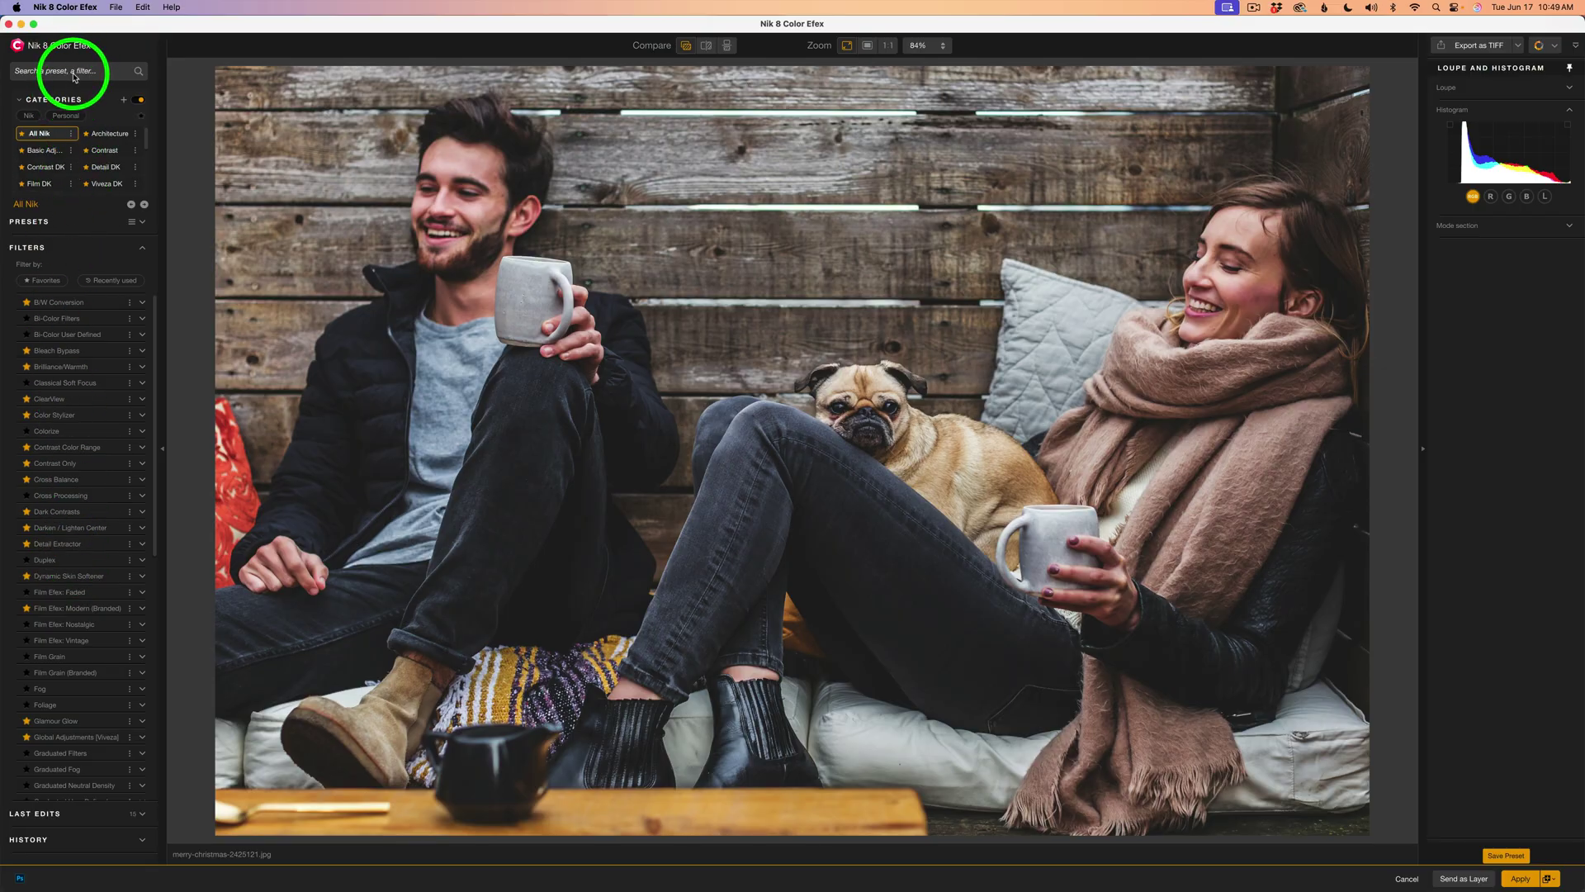
left_click(116, 562)
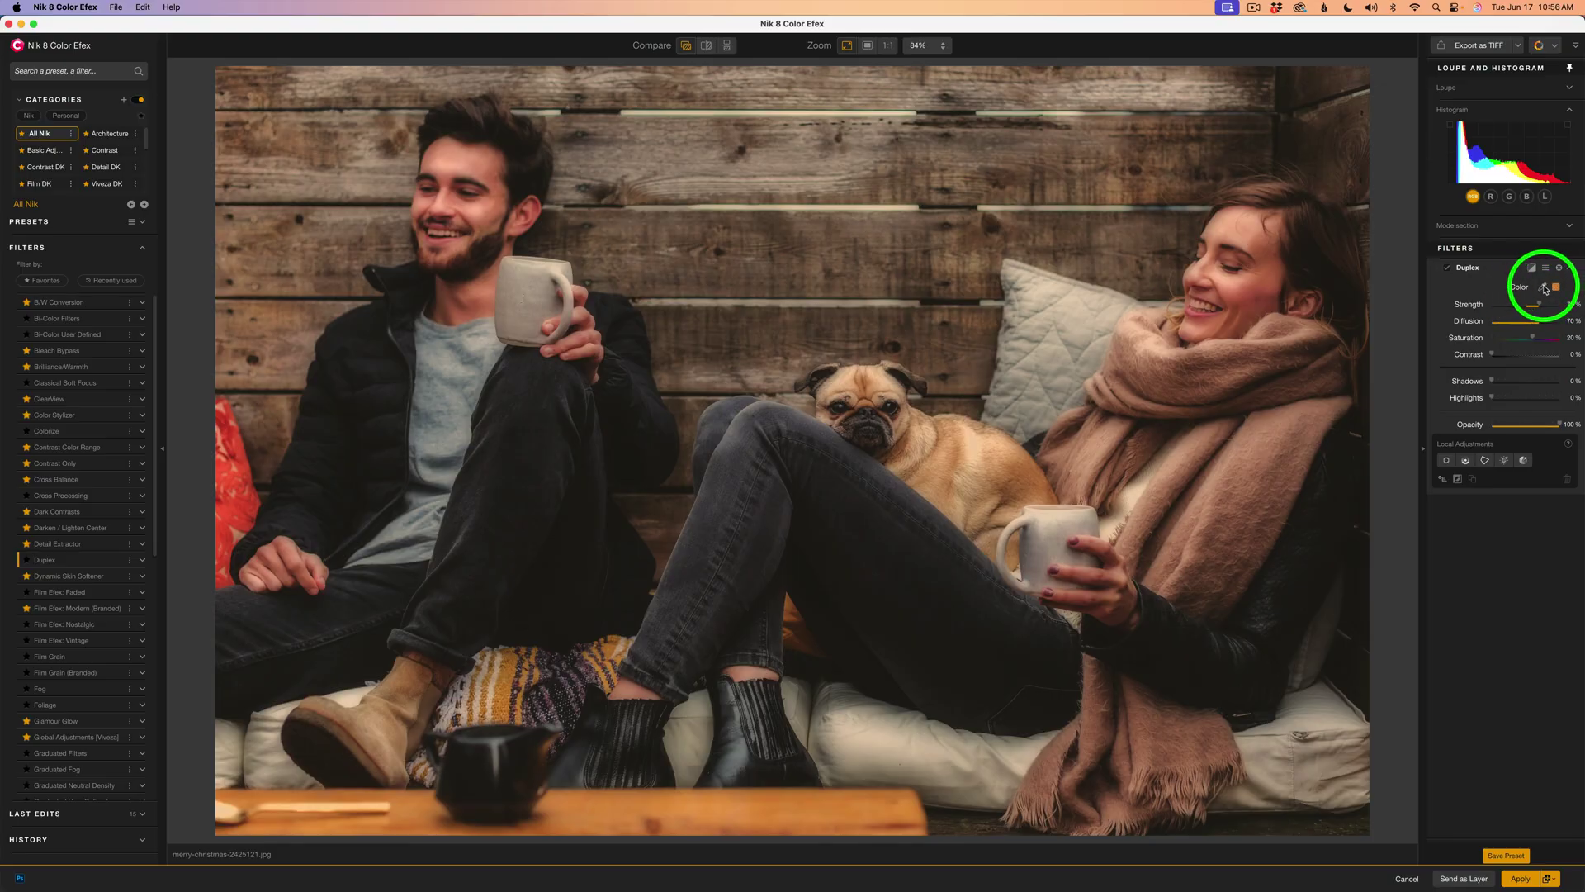
left_click(1544, 288)
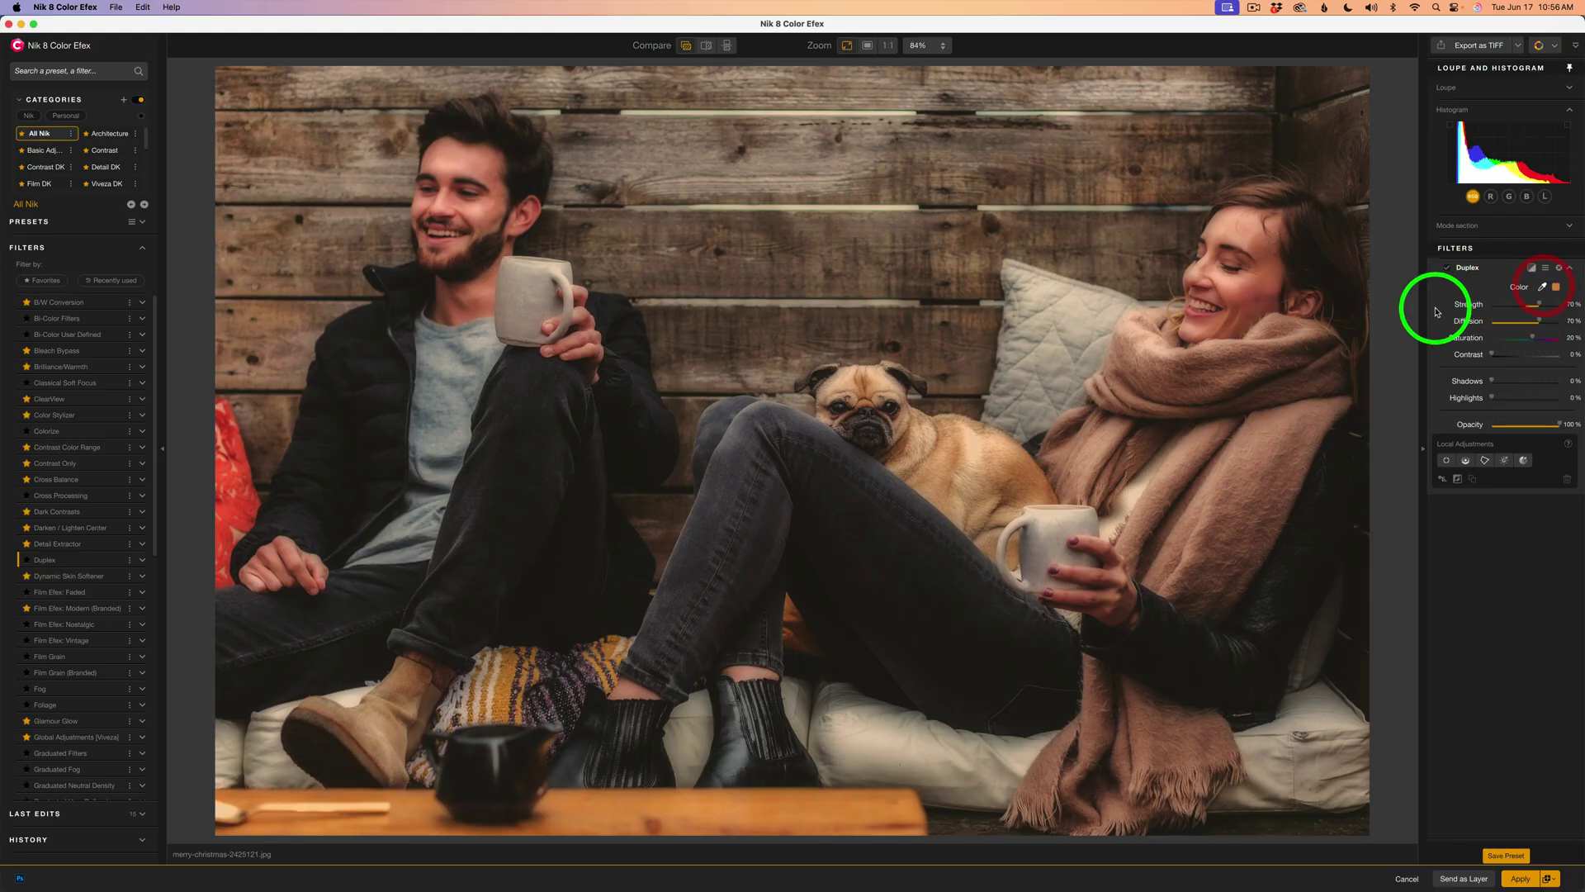
left_click(249, 464)
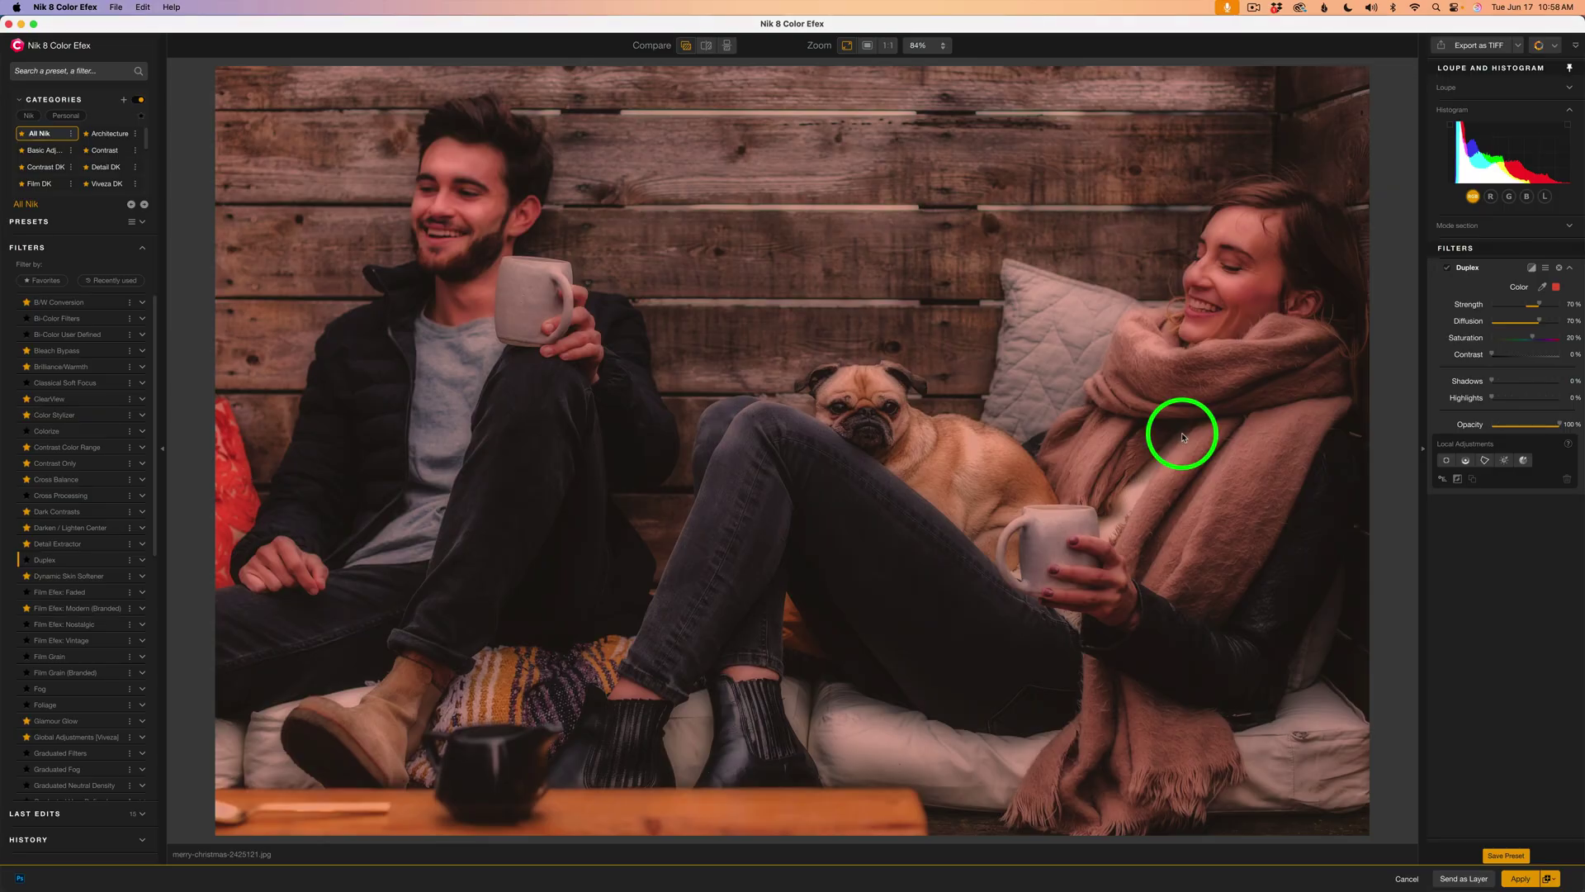
left_click(1182, 437)
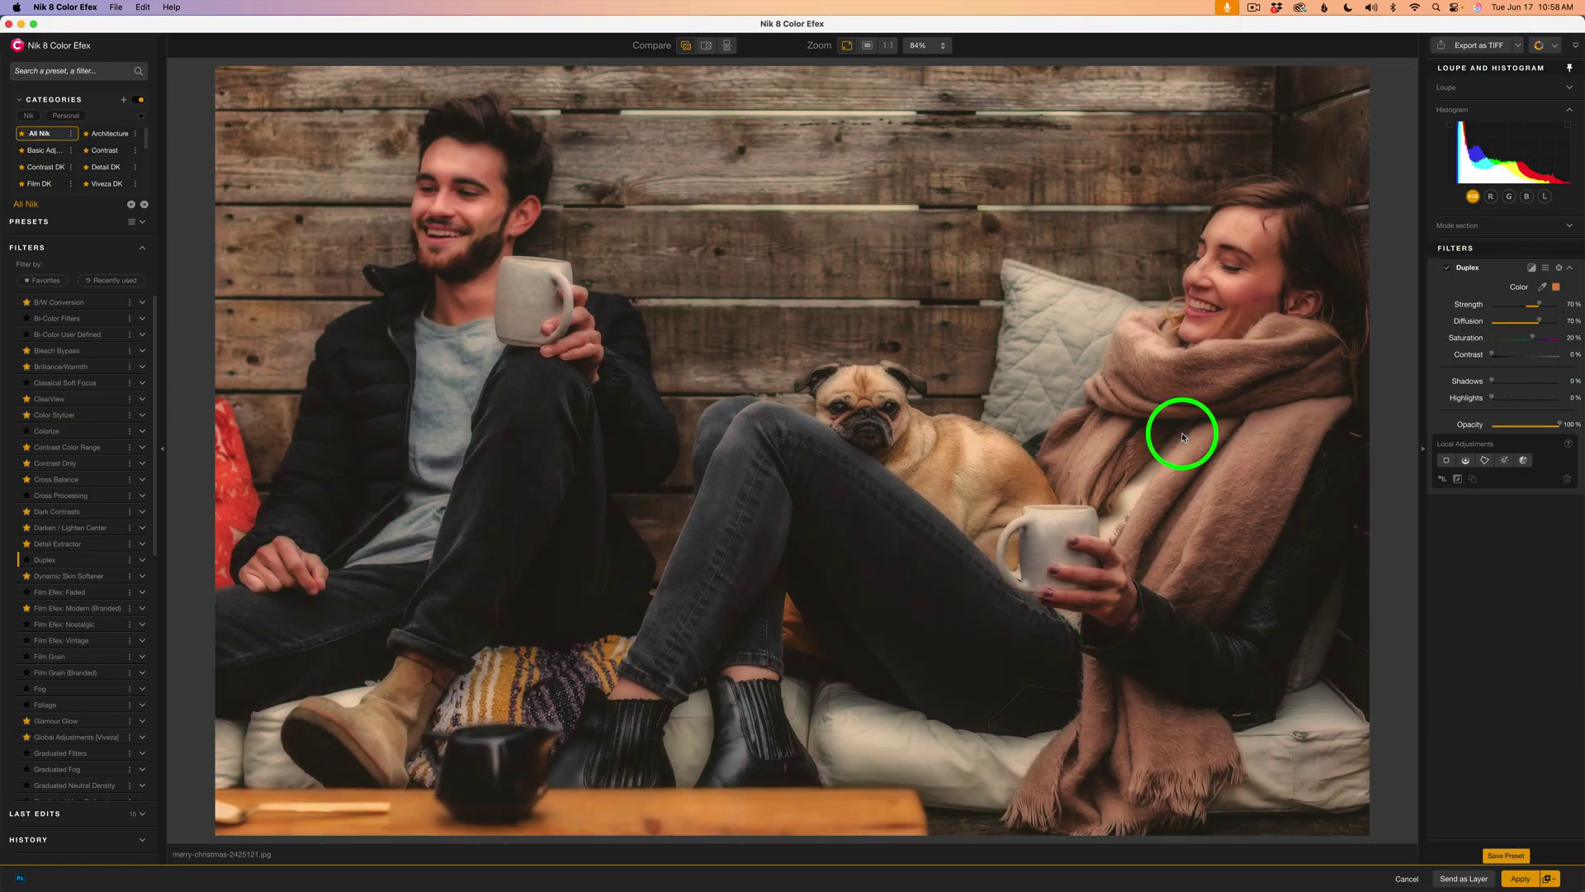
left_click(1556, 288)
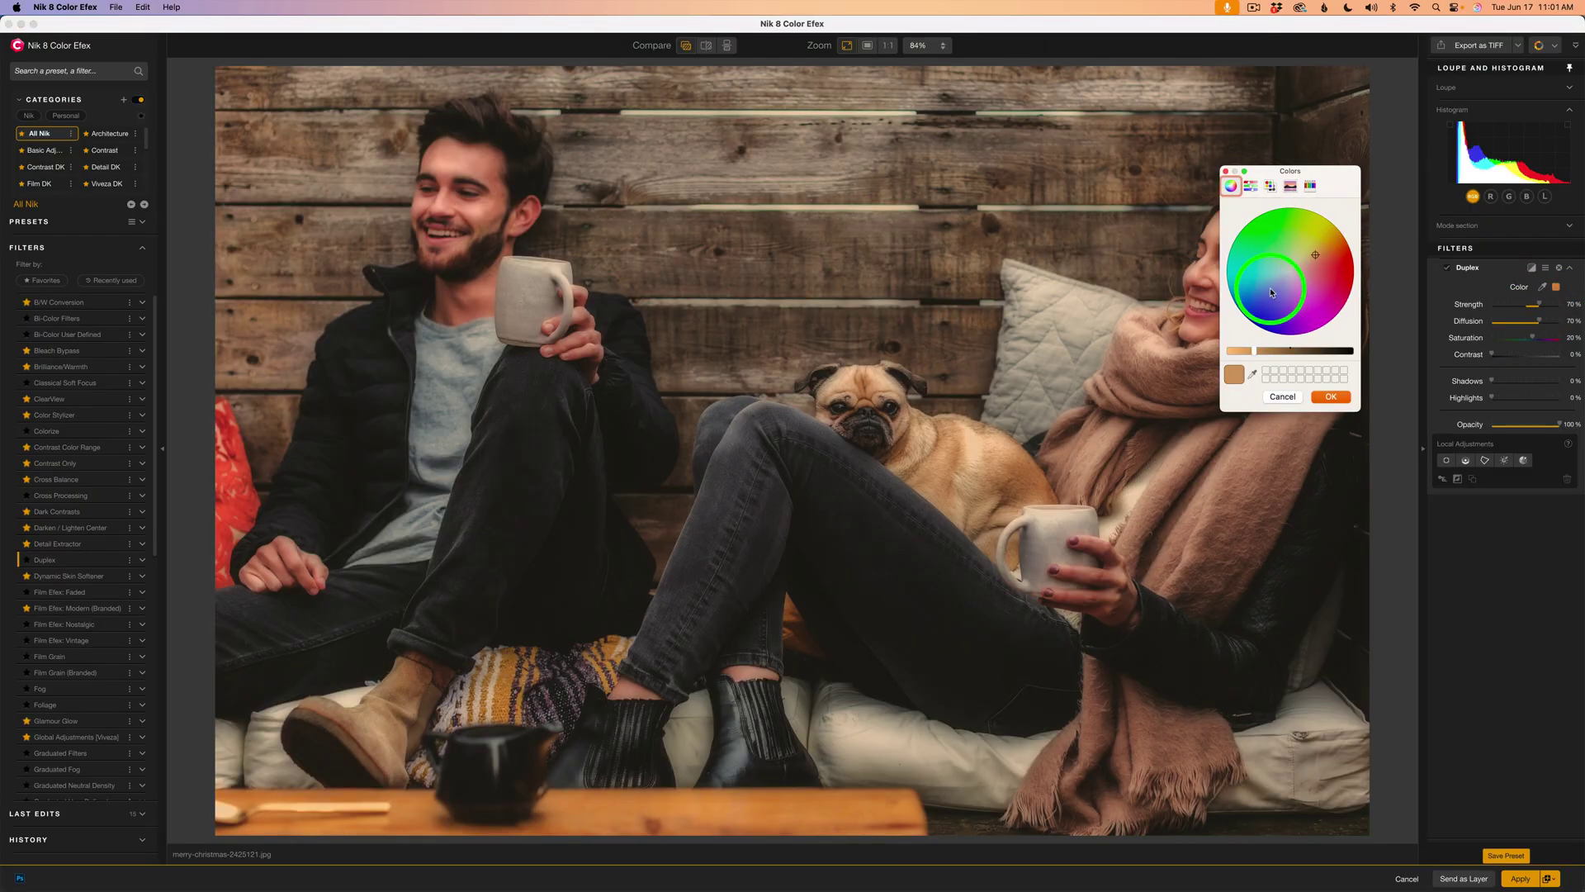
left_click(1251, 186)
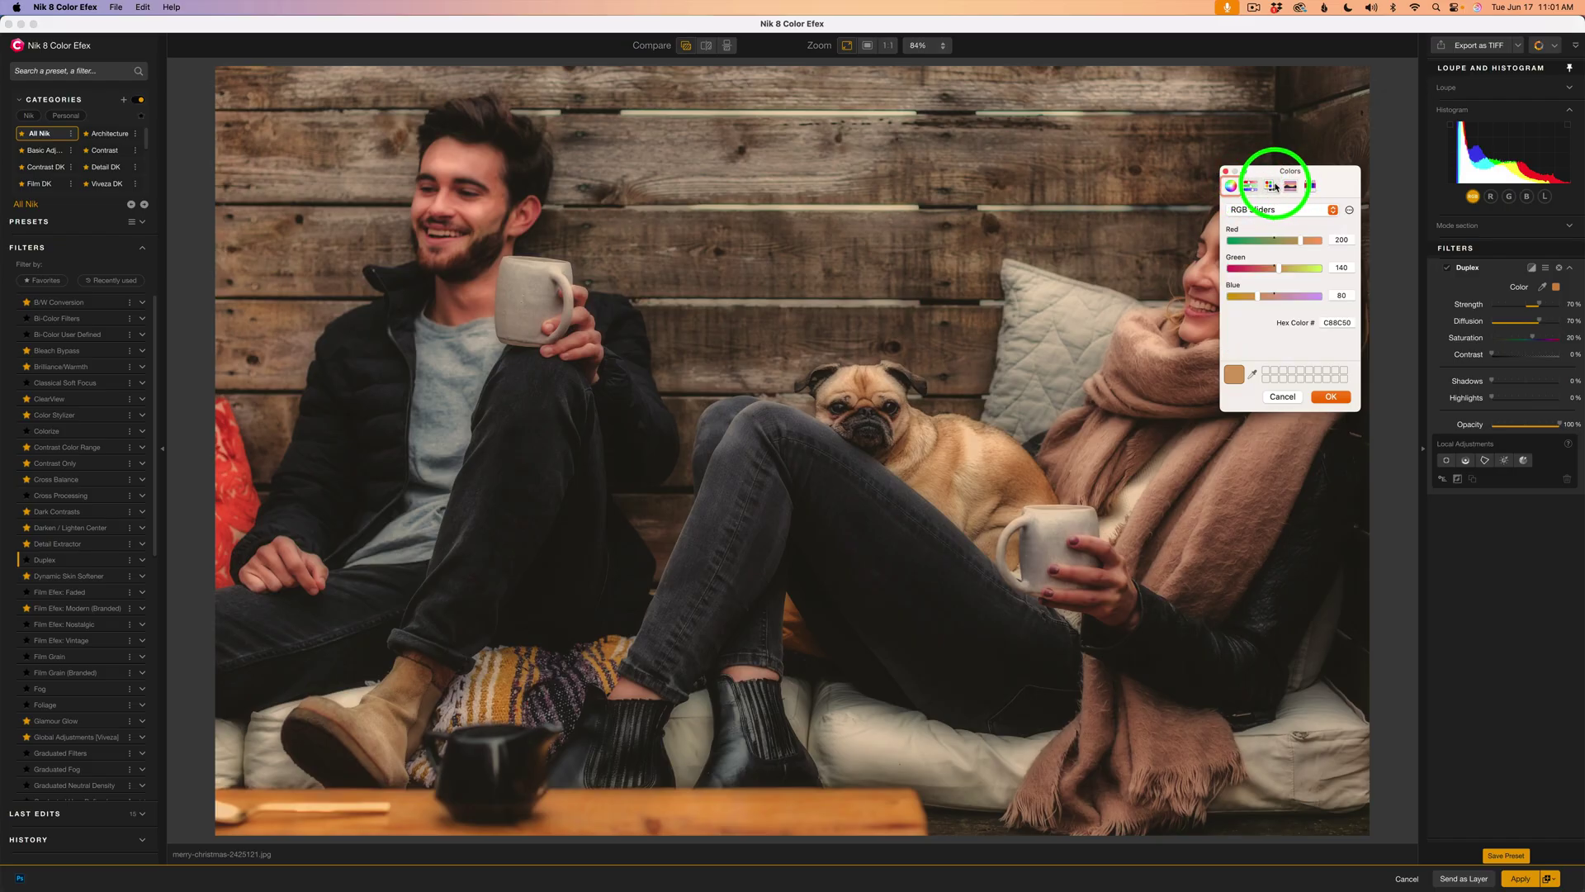
left_click(1272, 187)
left_click(1290, 186)
left_click(1308, 186)
left_click(1231, 186)
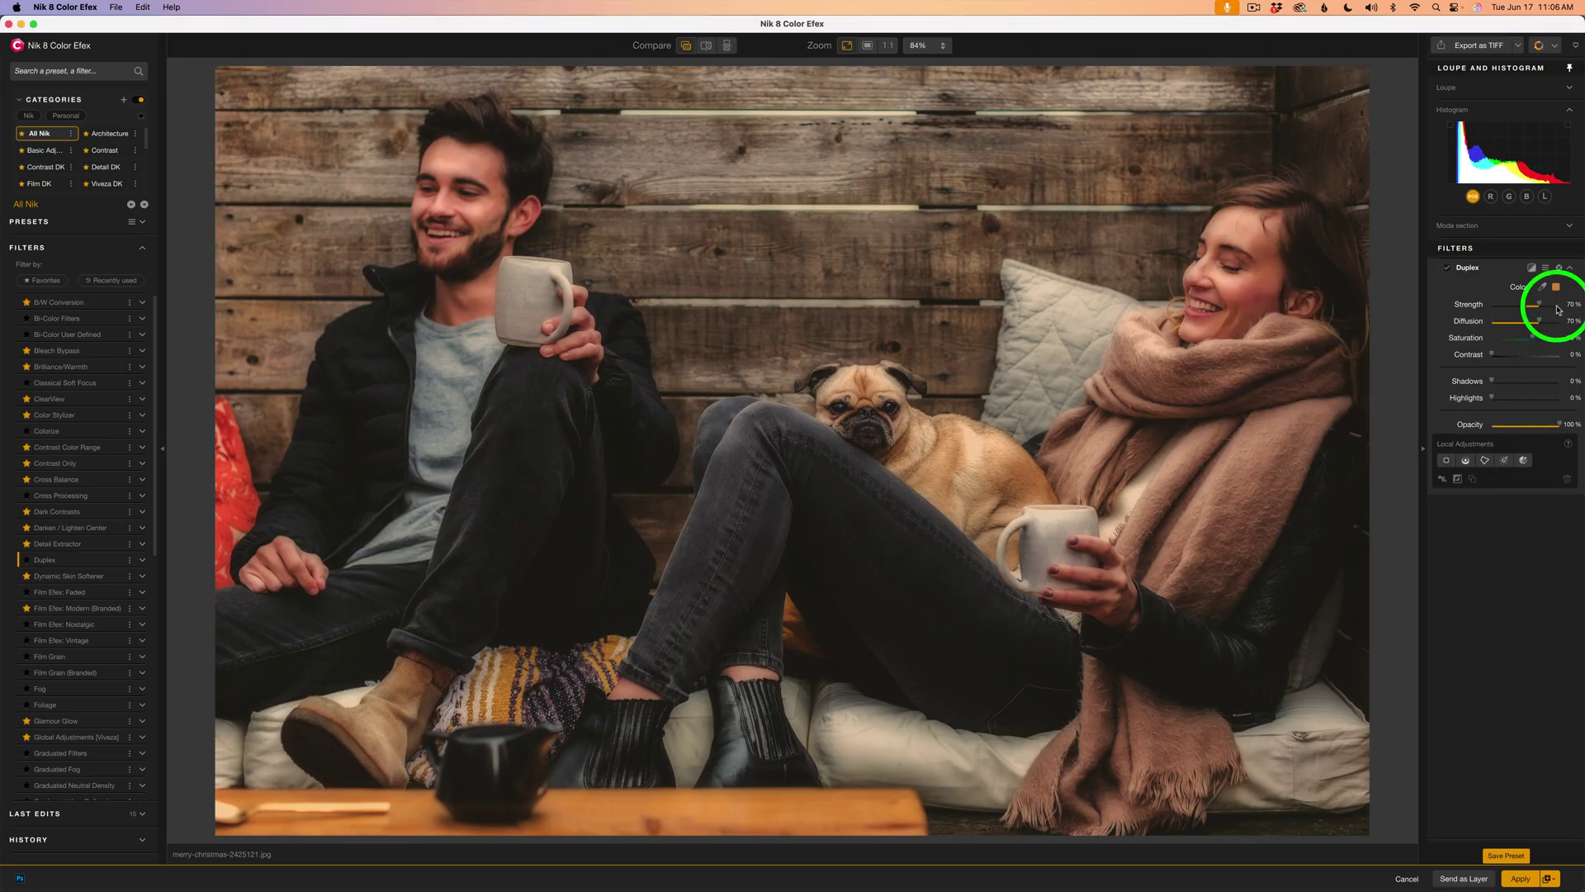
Drain Duplex colour to -100% Saturation and settle Strength at 70% for a sepia monochrome.
mouse_move(1540, 305)
left_mouse_down()
mouse_move(1471, 307)
mouse_move(1521, 318)
left_mouse_up()
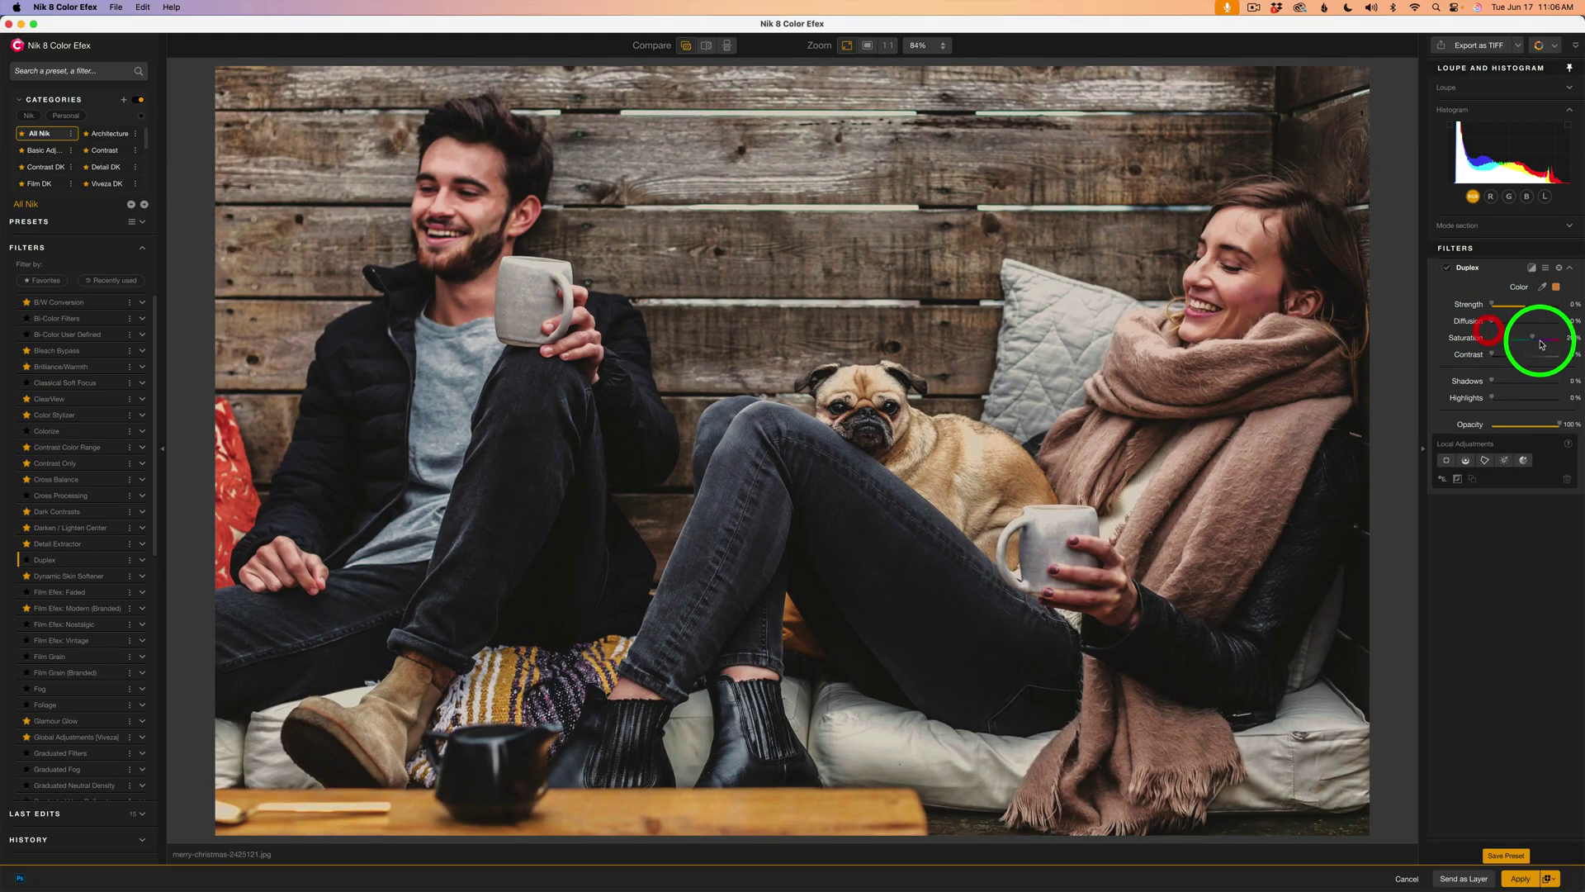
left_click_drag(1537, 337, 1478, 345)
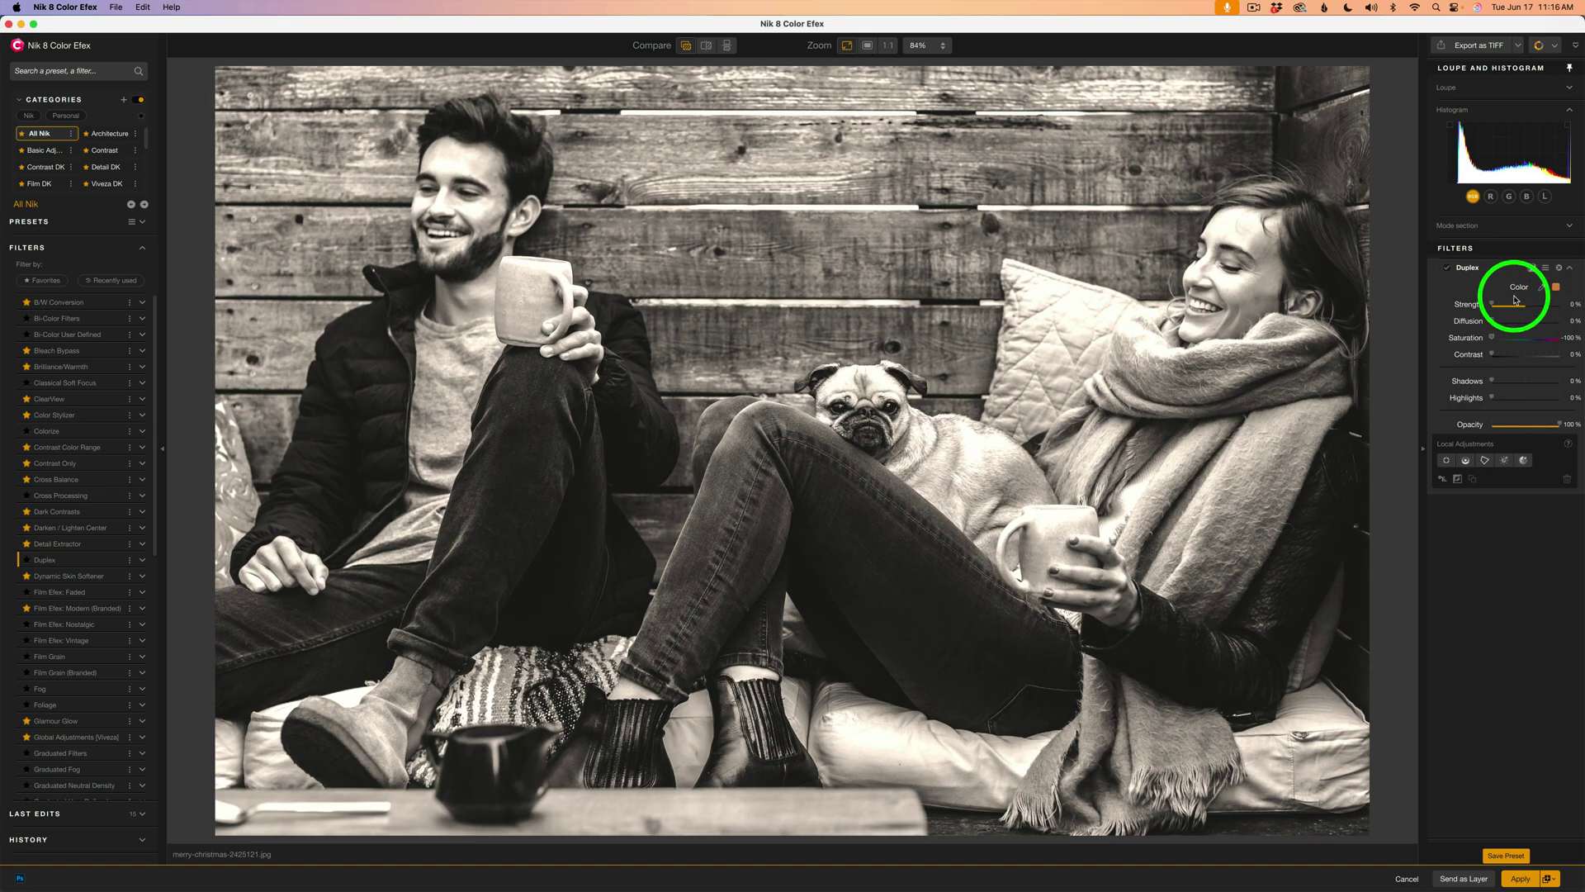
left_click_drag(1492, 305, 1532, 308)
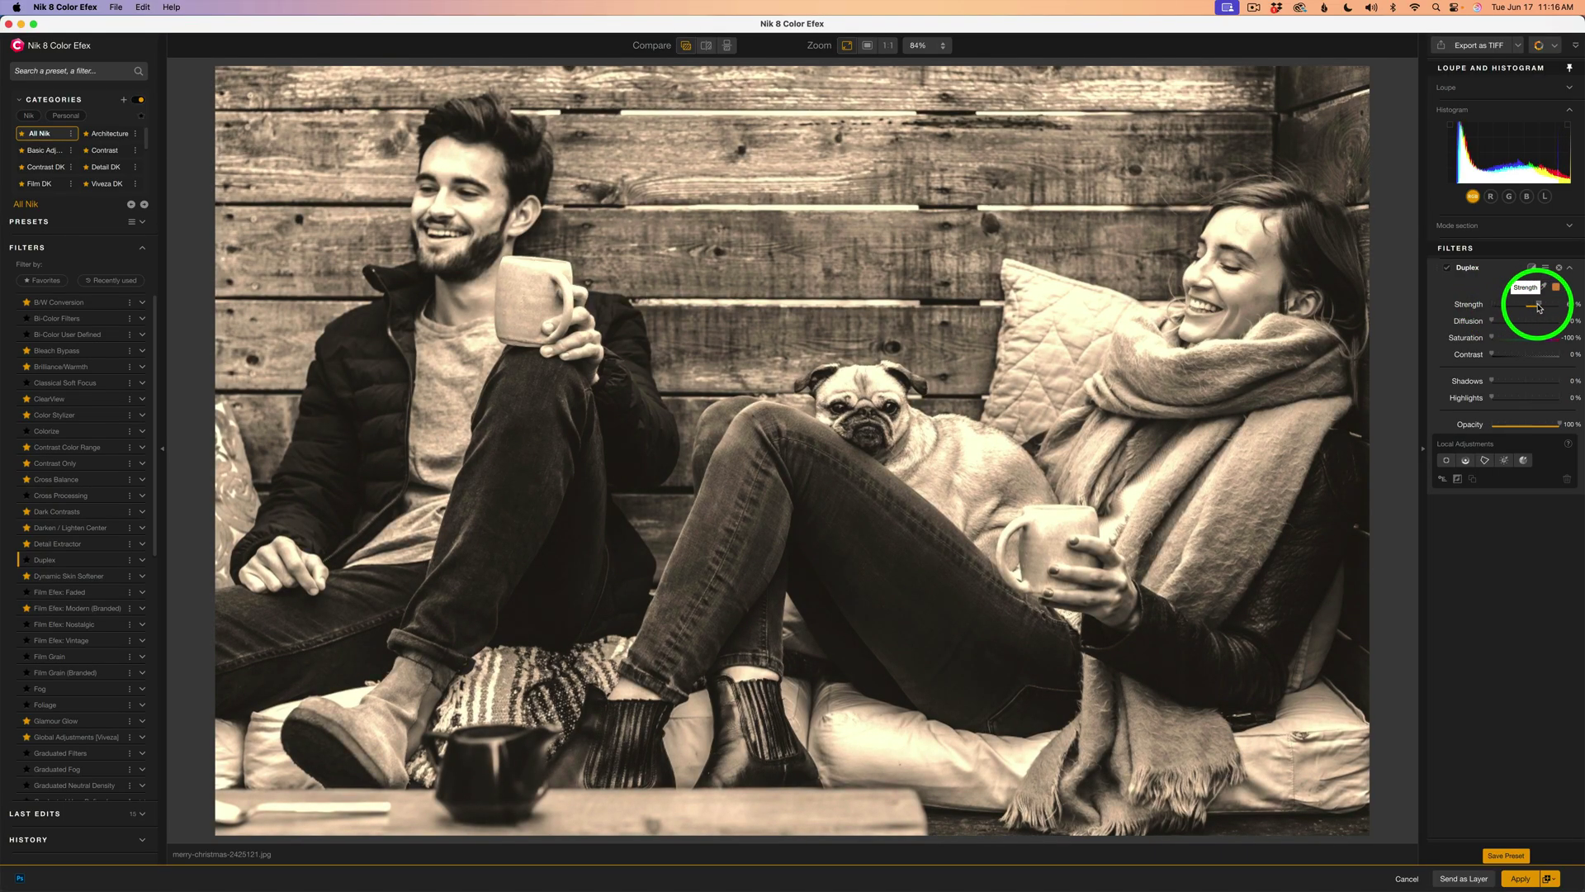
mouse_move(1538, 307)
left_mouse_down()
mouse_move(1561, 309)
mouse_move(1541, 307)
left_mouse_up()
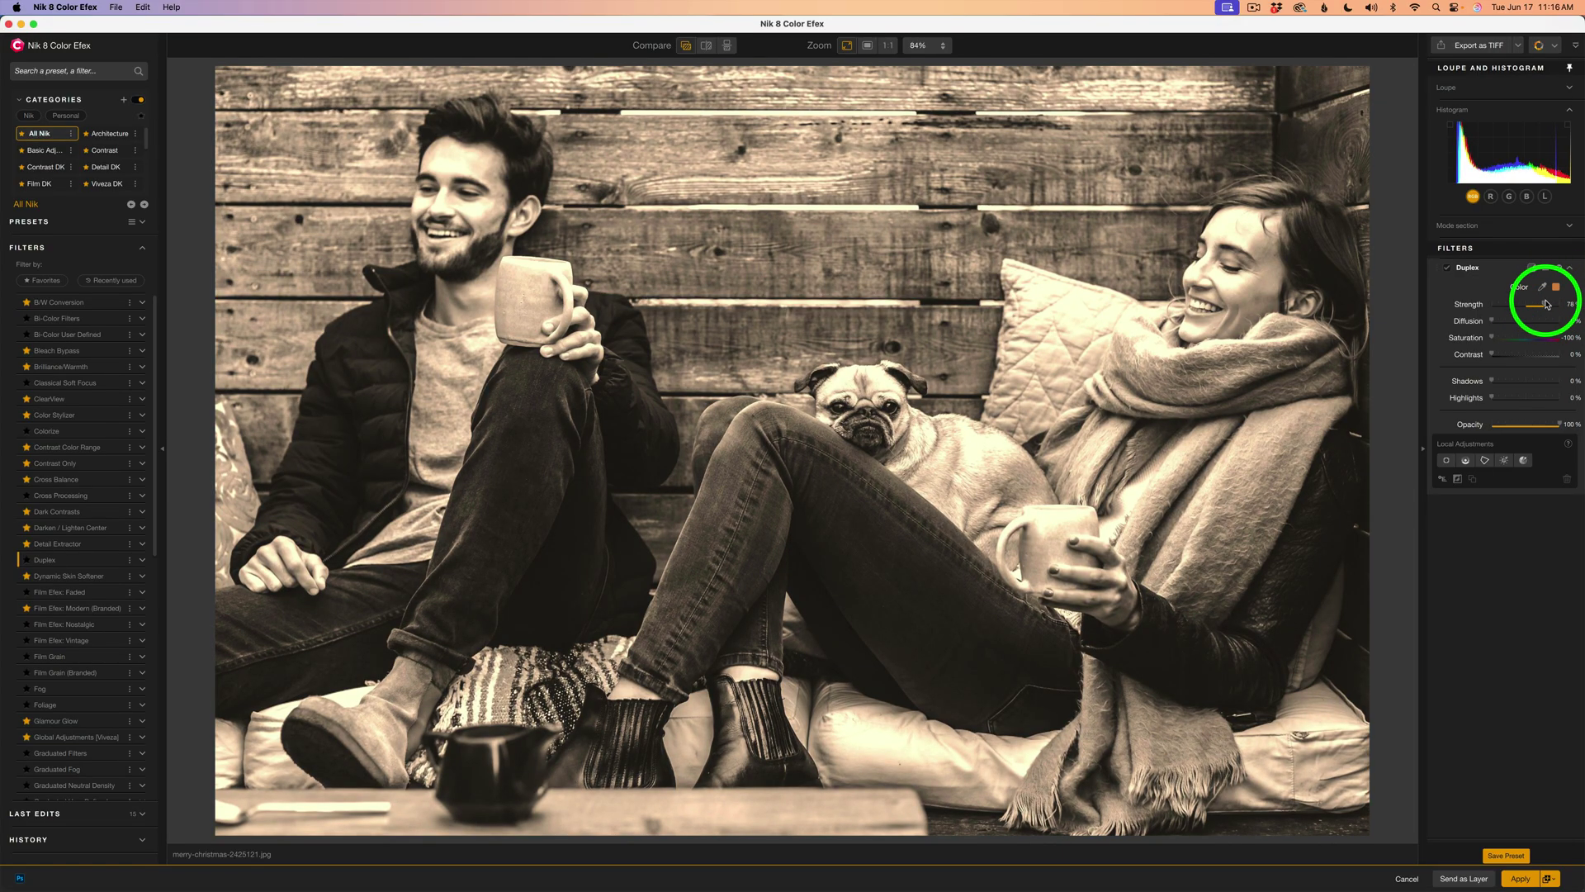
left_click_drag(1543, 306, 1541, 307)
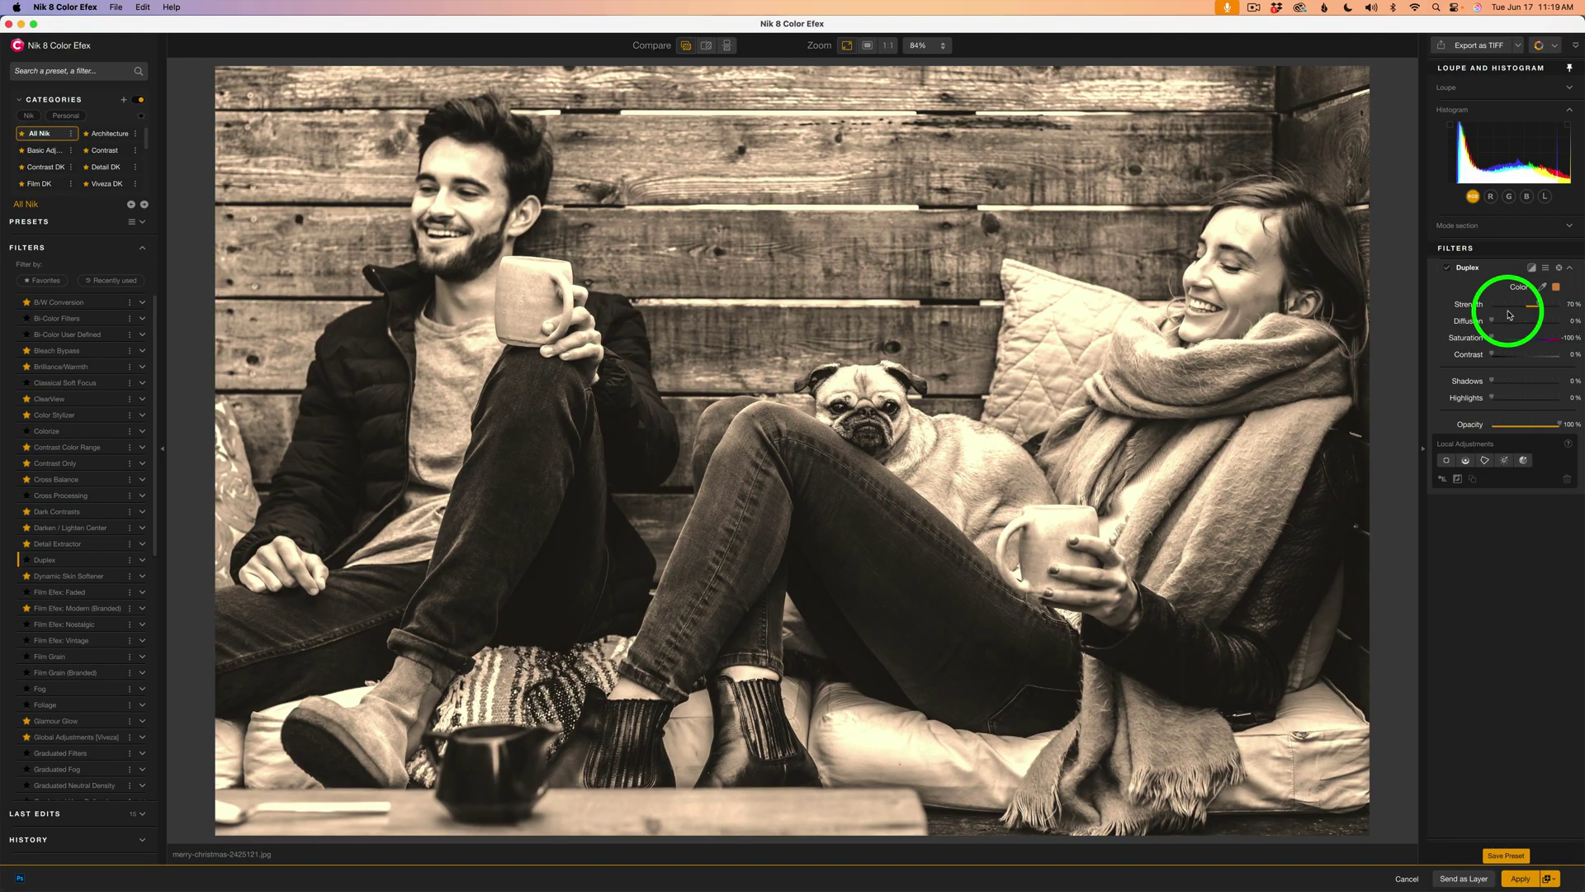
left_click_drag(1515, 309, 1530, 312)
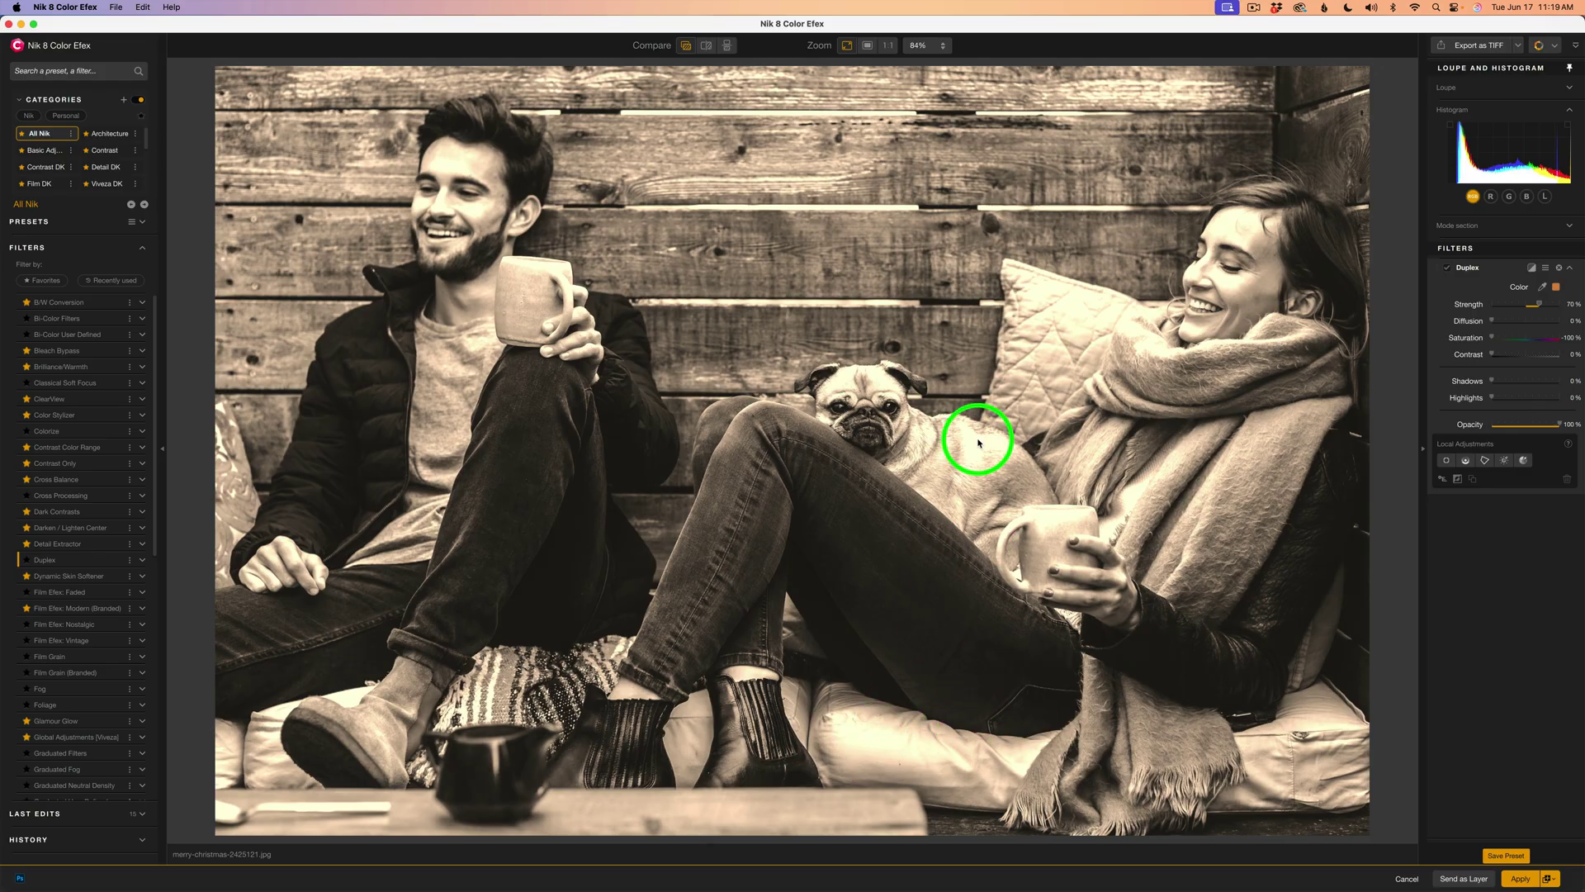
Toggle the Duplex effect off and back on to compare the sepia result with the original.
left_click(1447, 268)
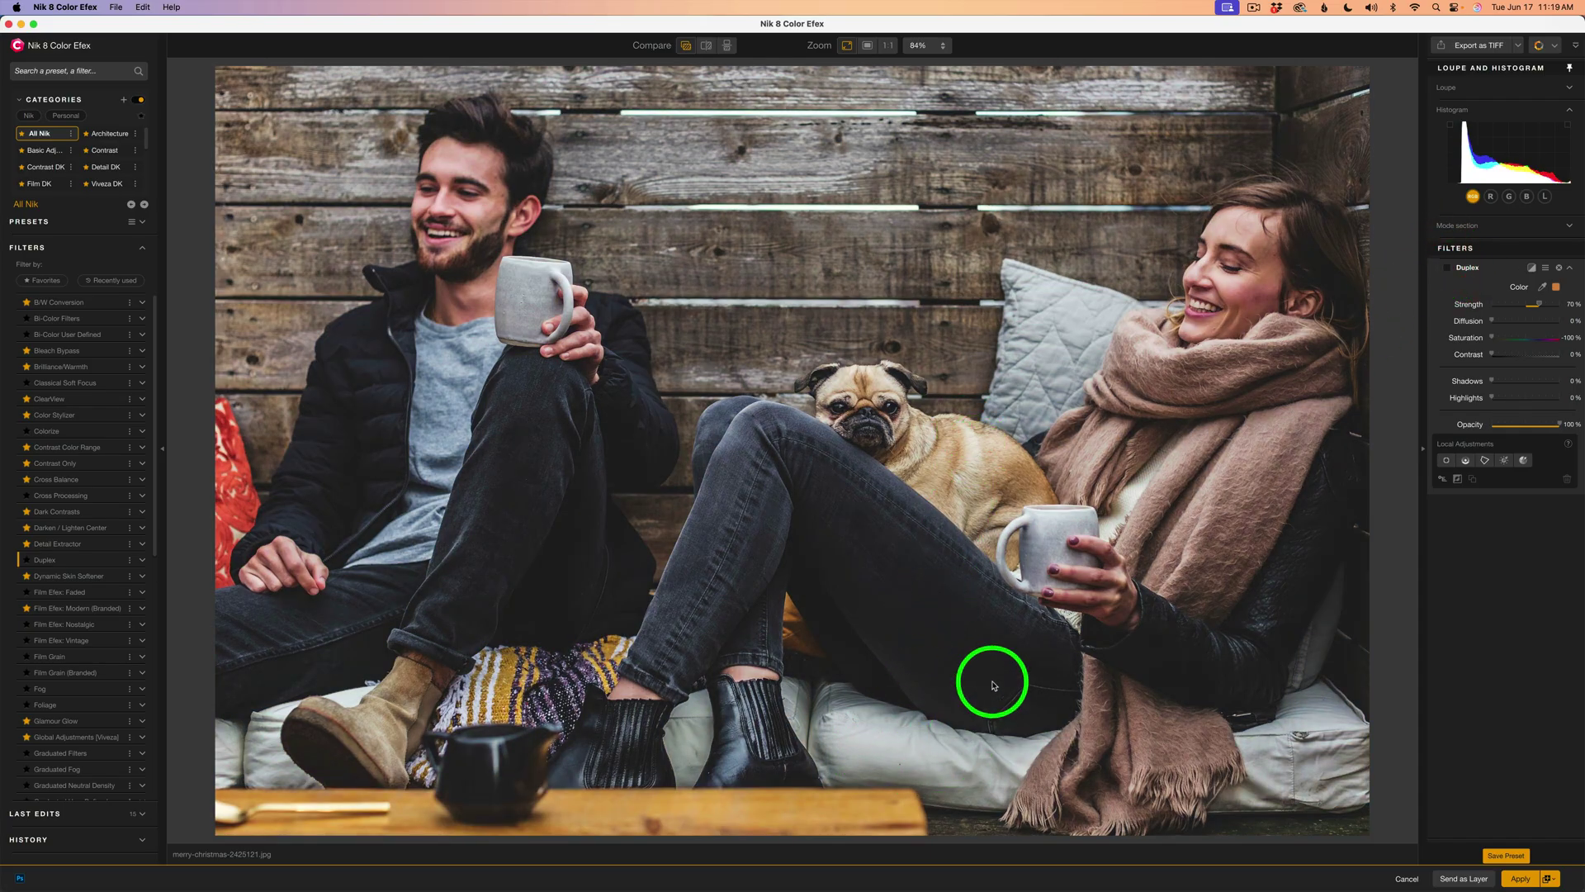
left_click(1447, 268)
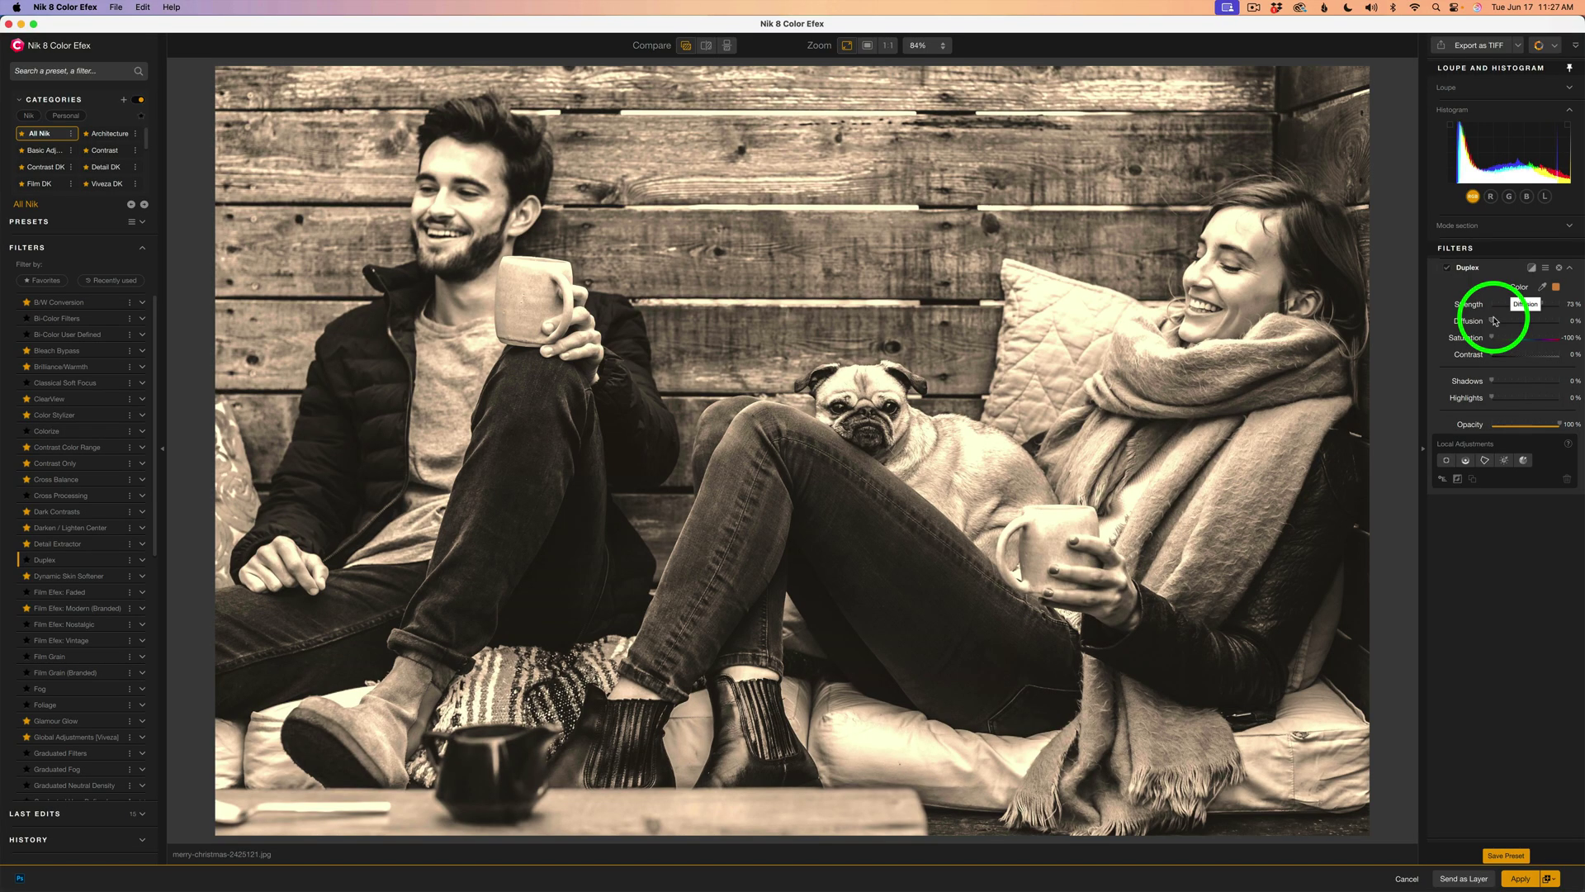
Settle Duplex Diffusion at 72% and raise Saturation to -15% for muted colour.
left_click_drag(1494, 321, 1569, 323)
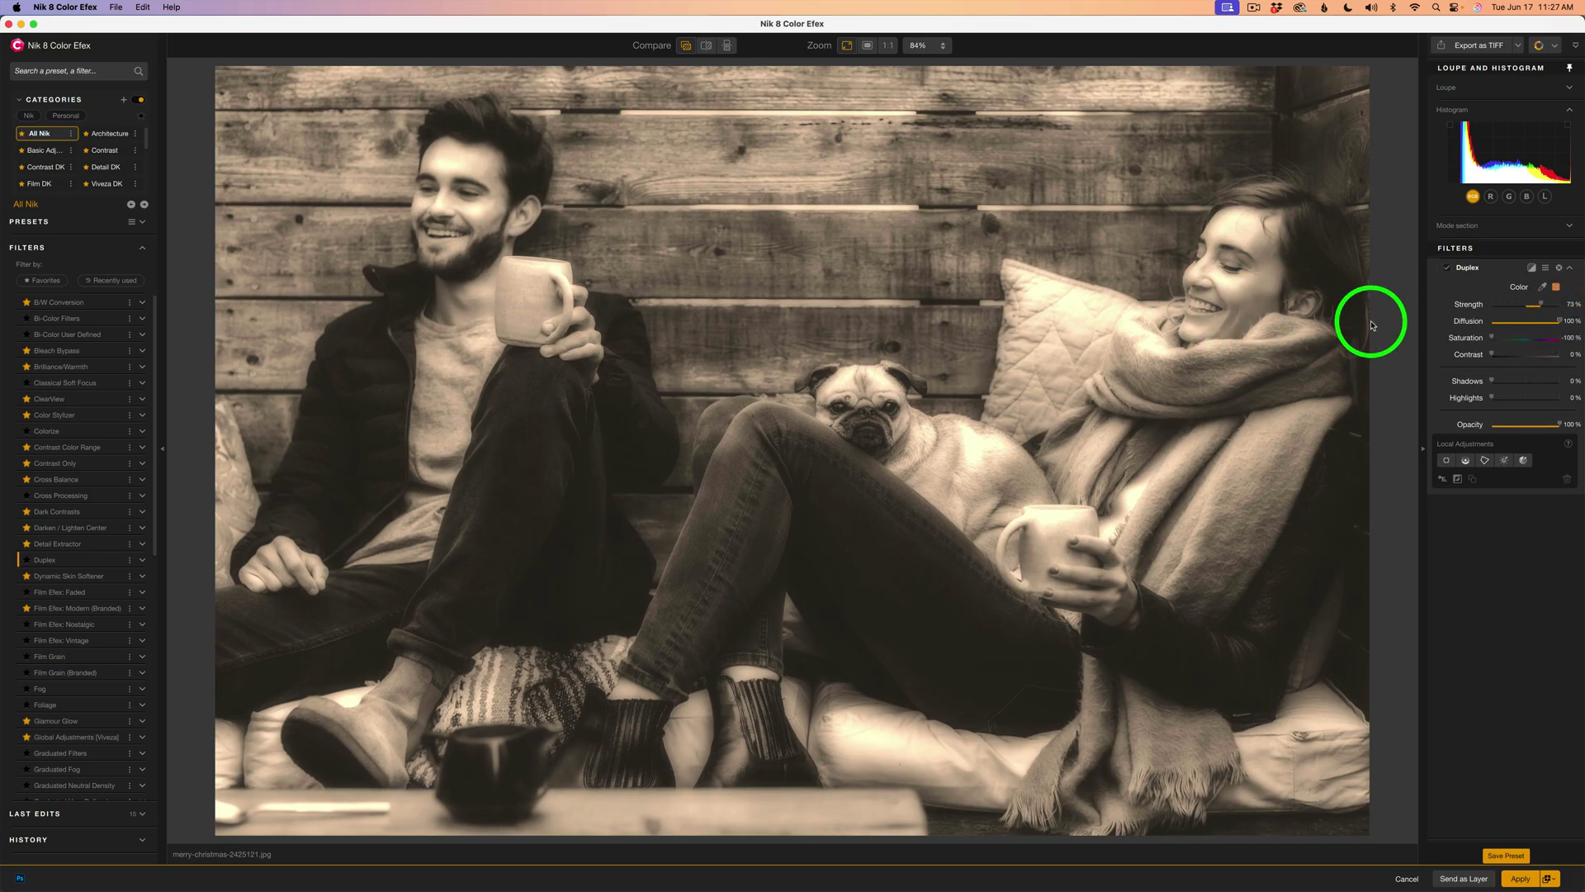
left_click_drag(1559, 322, 1540, 323)
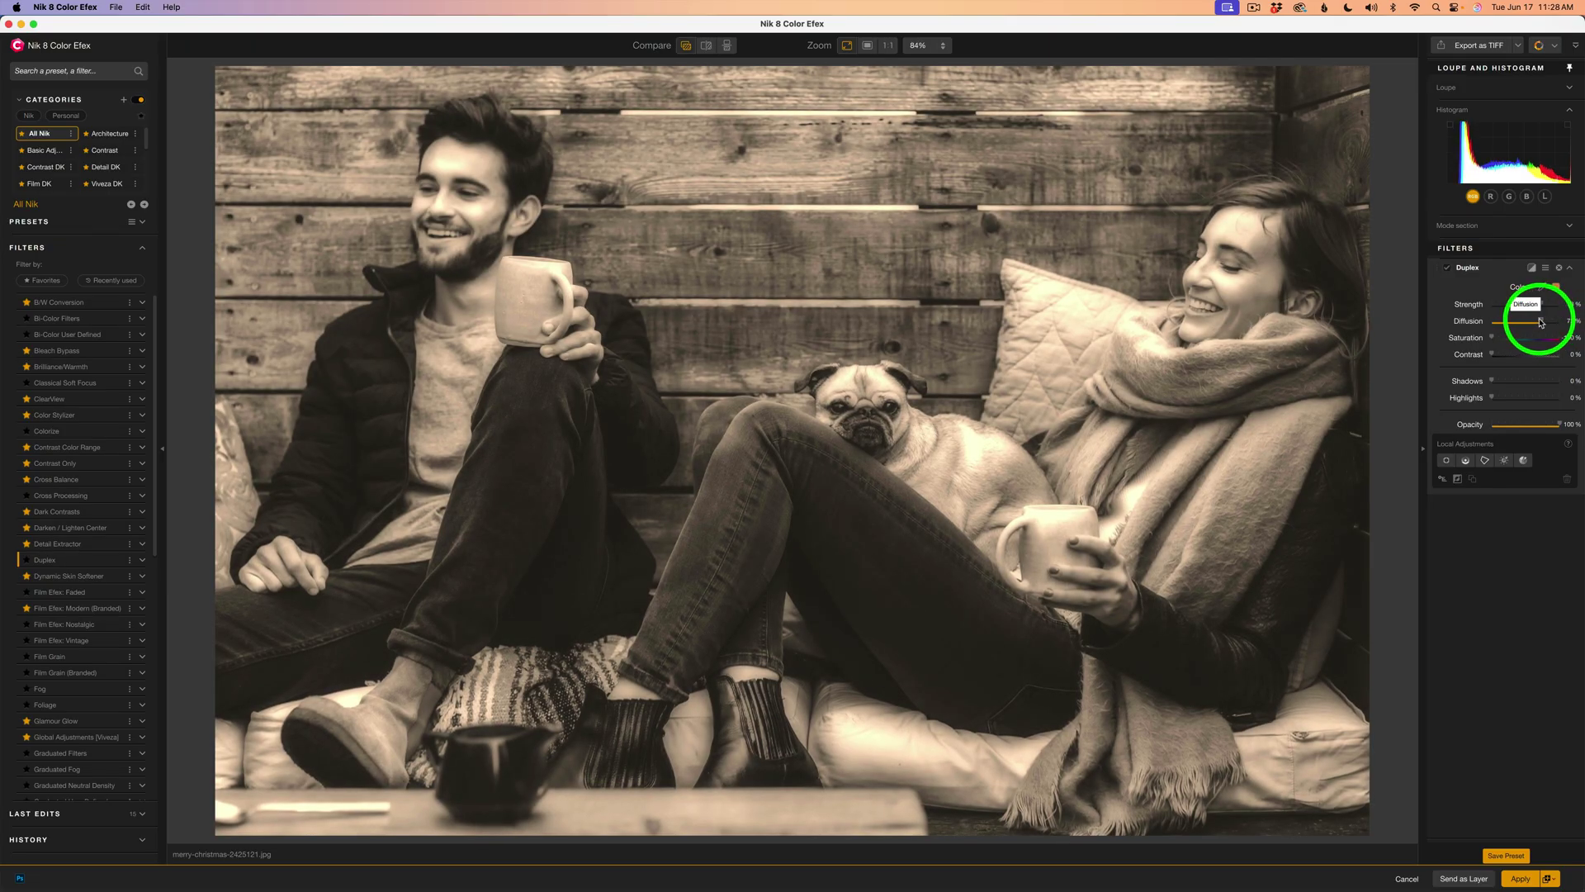
left_click(1499, 348)
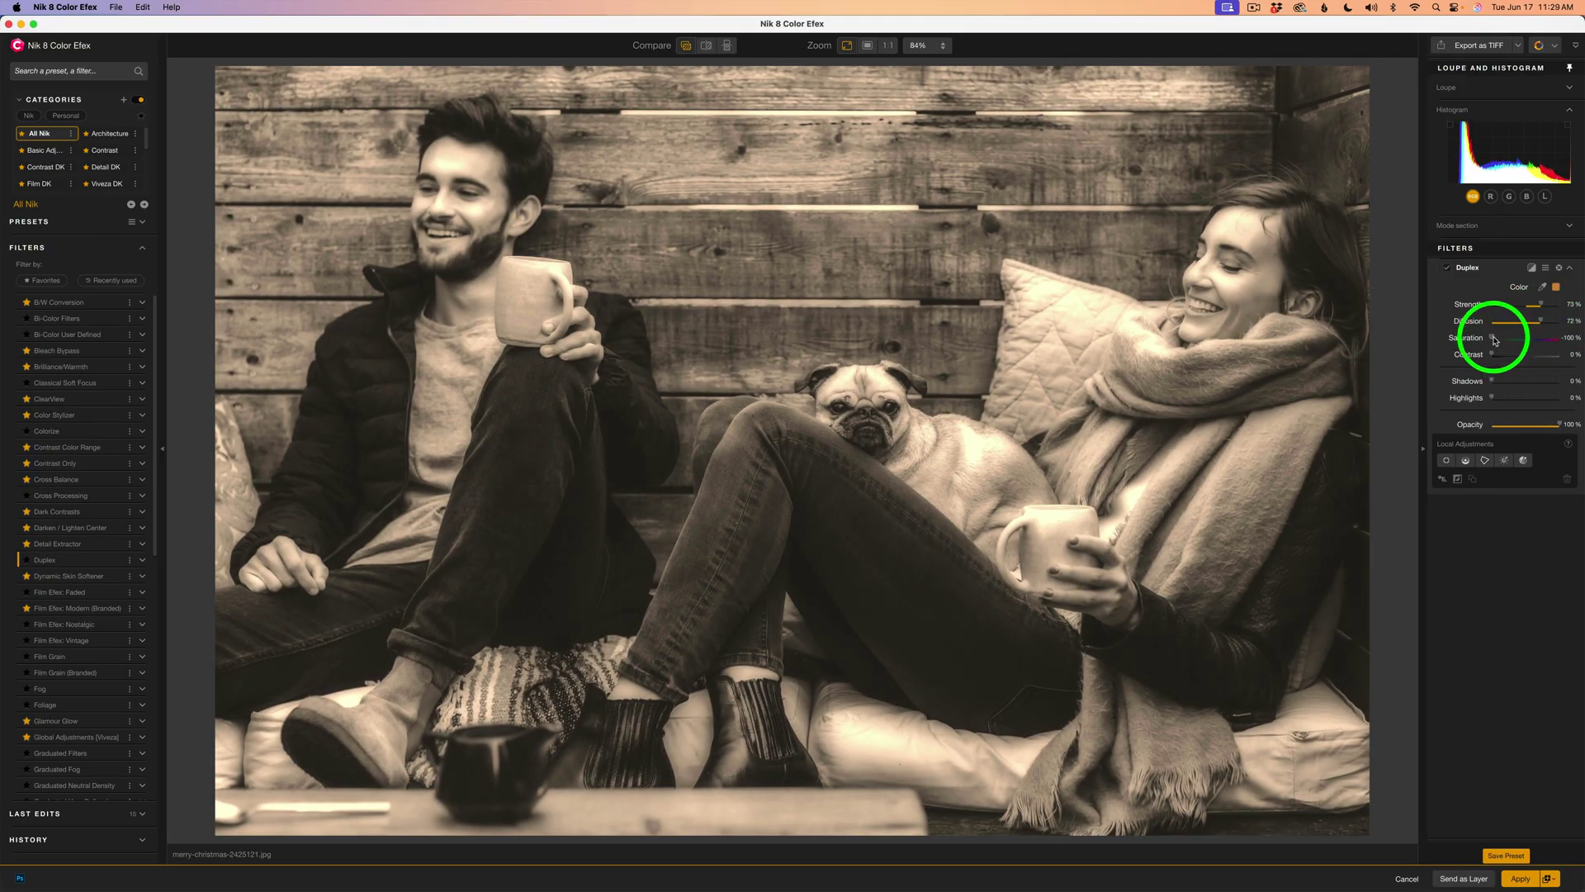
mouse_move(1492, 339)
left_mouse_down()
mouse_move(1570, 347)
mouse_move(1523, 345)
left_mouse_up()
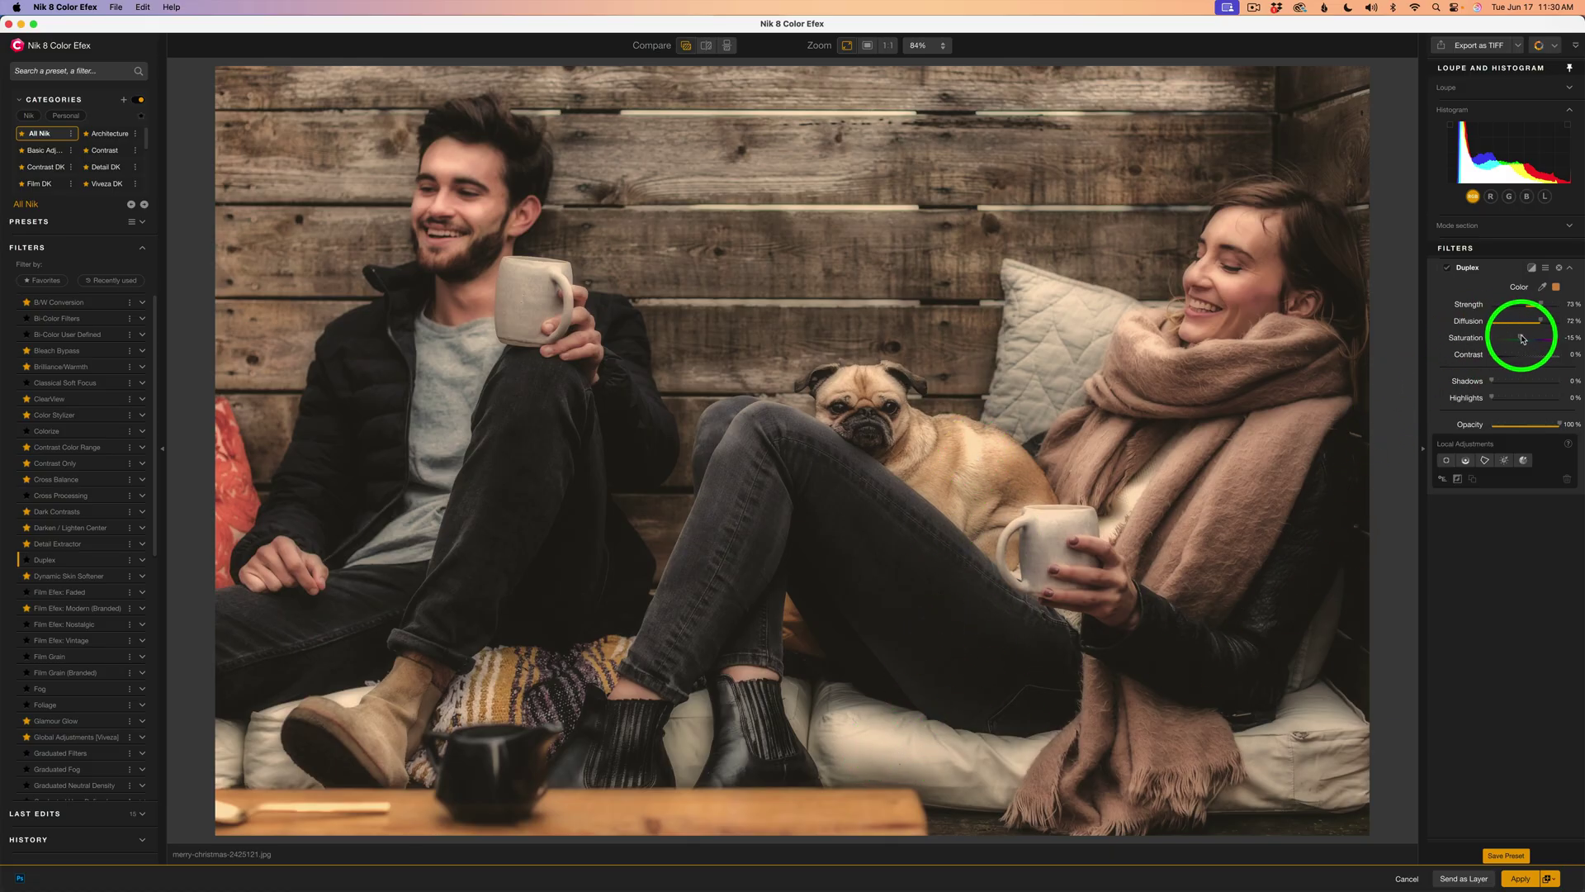
Try Duplex Saturation from full sepia to oversaturated, then settle it at -3%.
left_click_drag(1522, 340, 1415, 339)
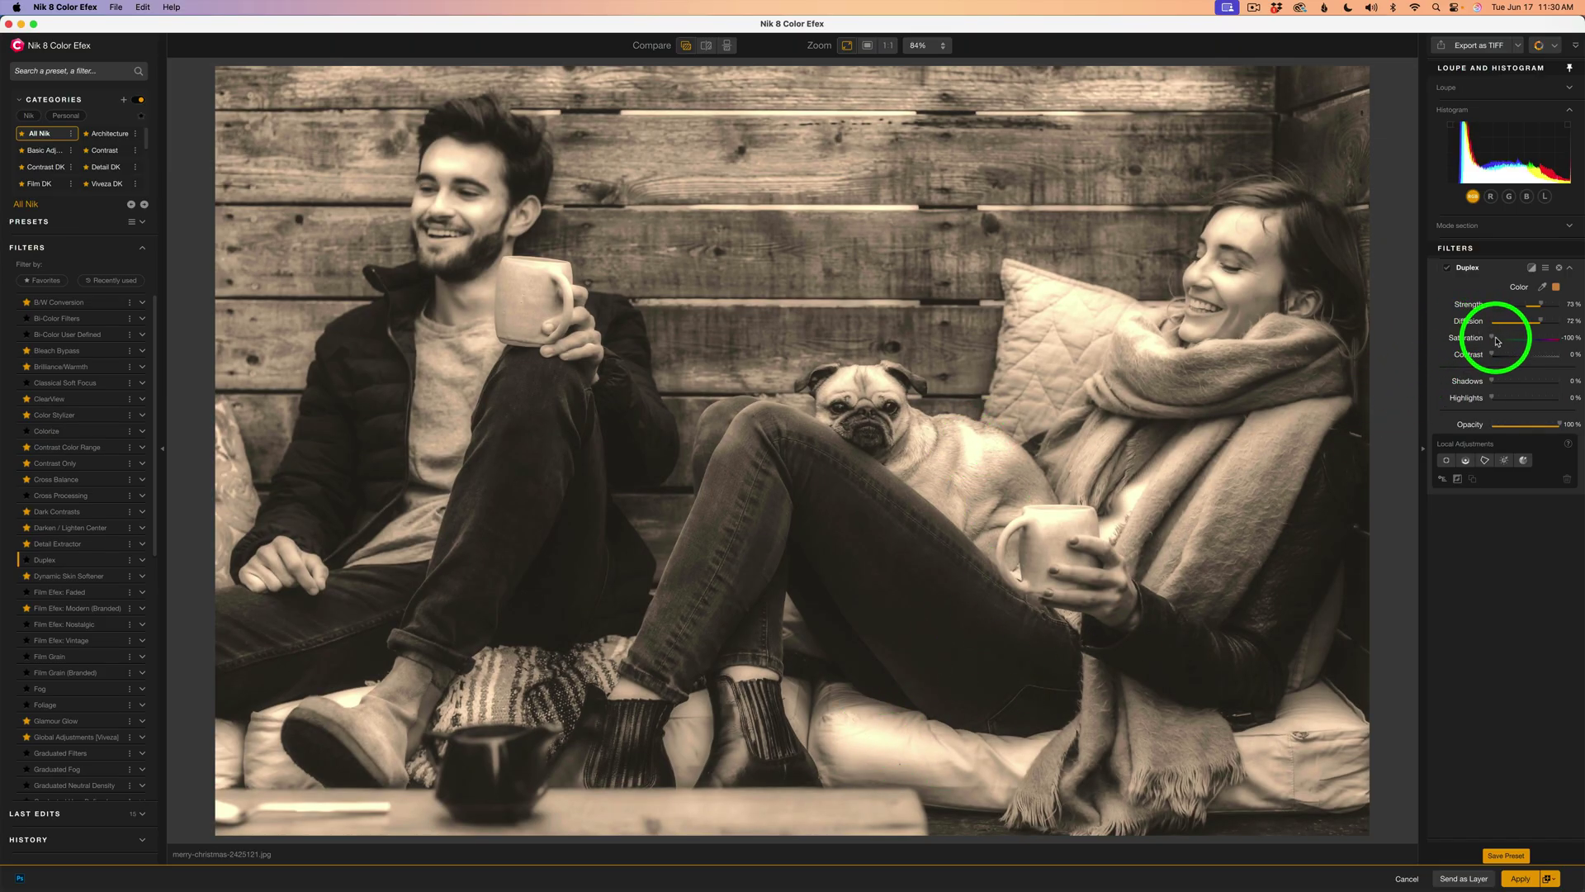
left_click_drag(1497, 341, 1568, 350)
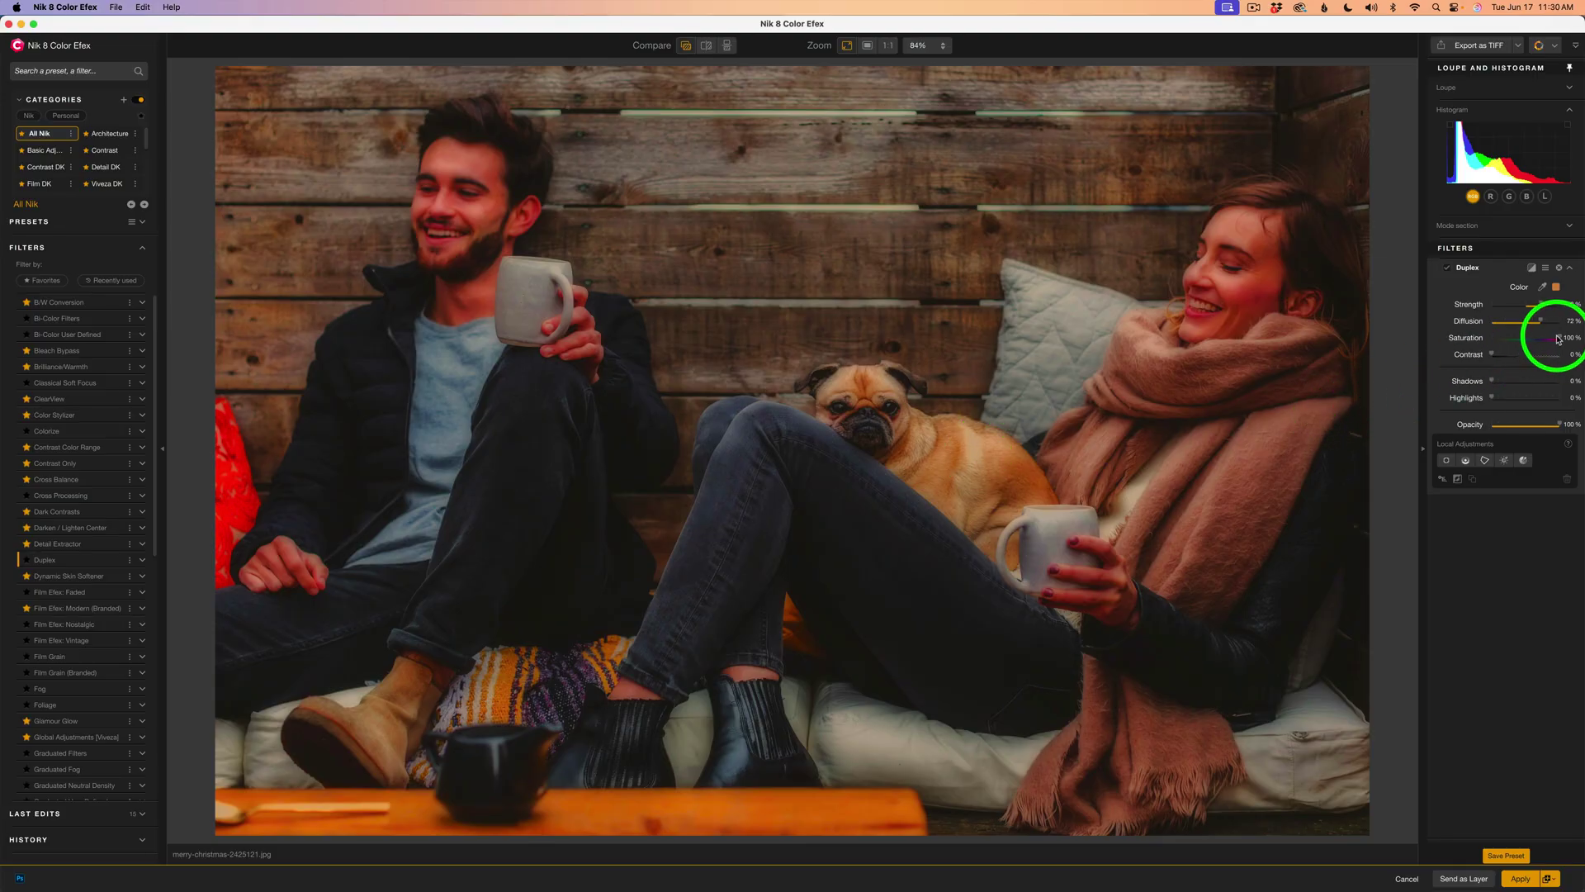
left_click_drag(1558, 337, 1526, 342)
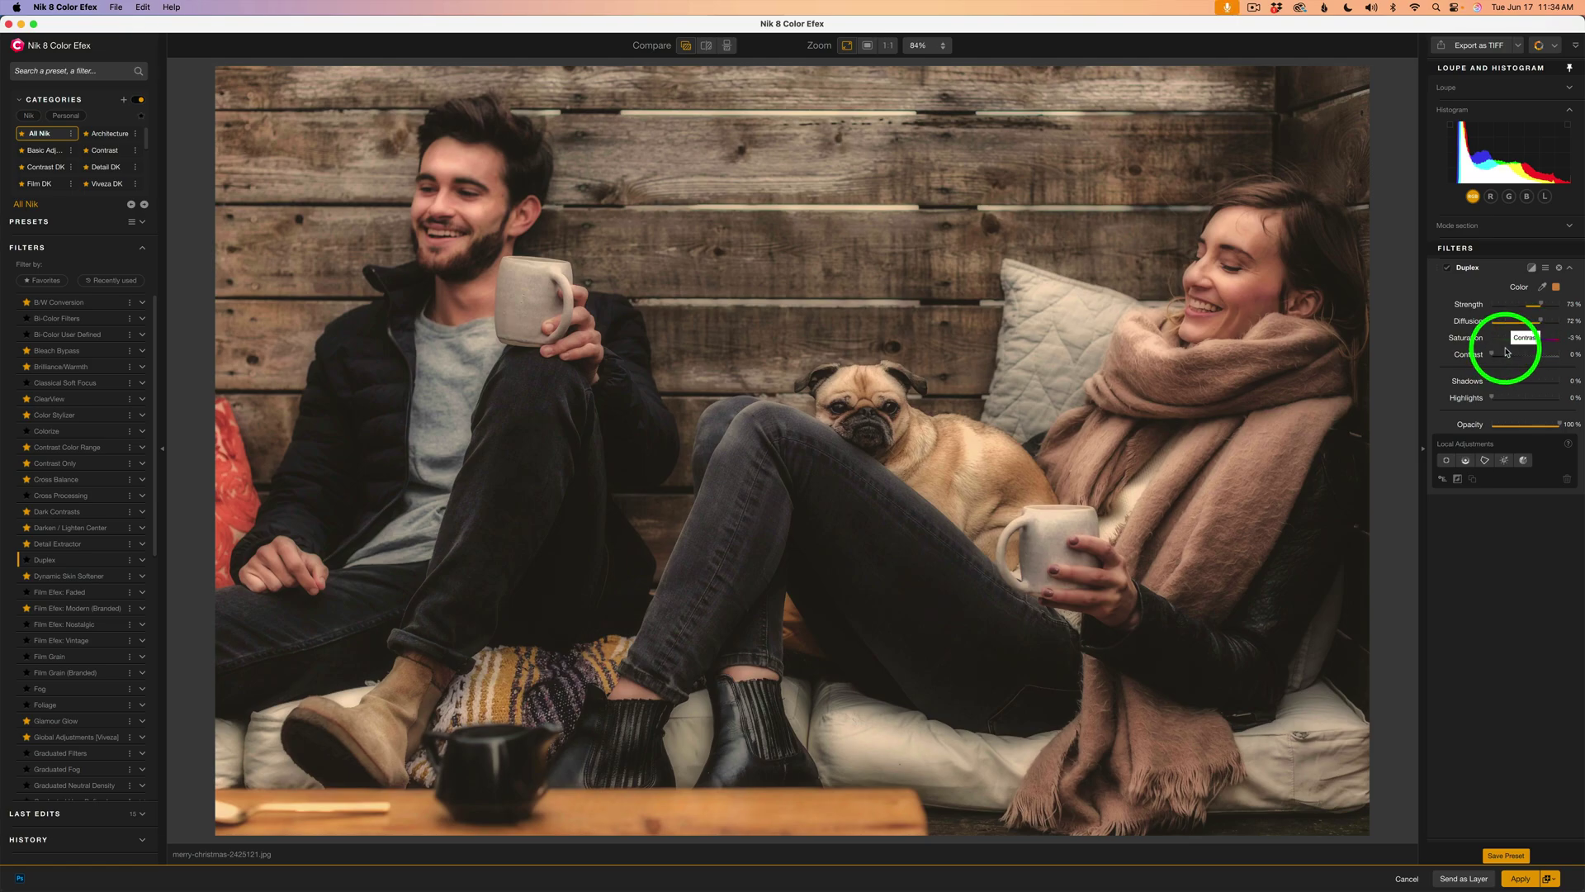
left_click_drag(1524, 340, 1523, 344)
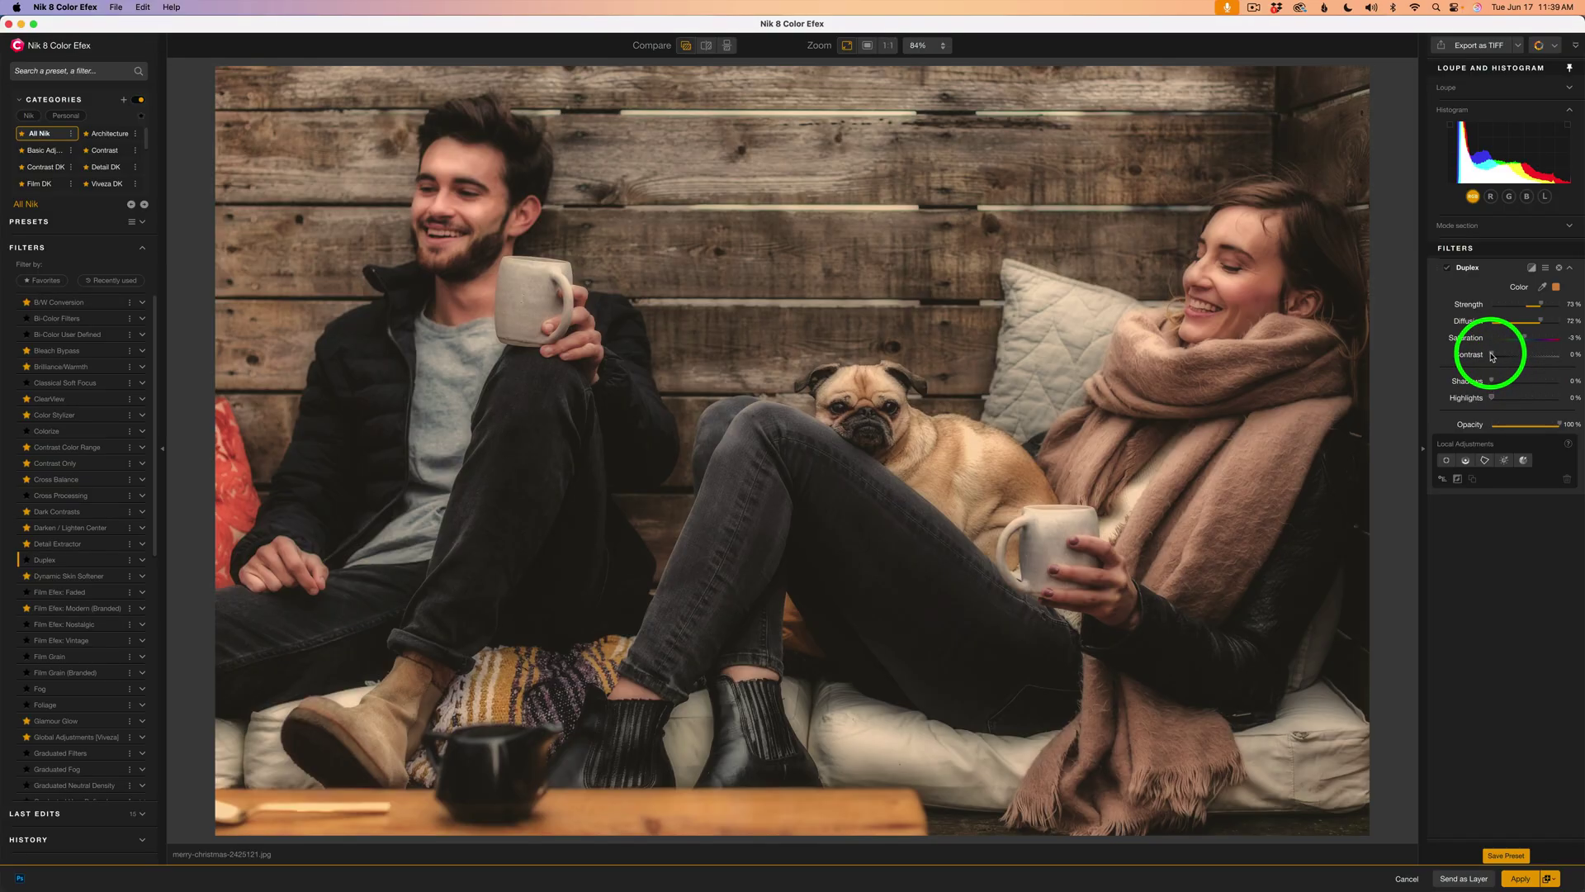
Push Duplex Contrast up high, then ease it back down to 7%.
mouse_move(1493, 357)
left_mouse_down()
mouse_move(1558, 360)
mouse_move(1464, 364)
left_mouse_up()
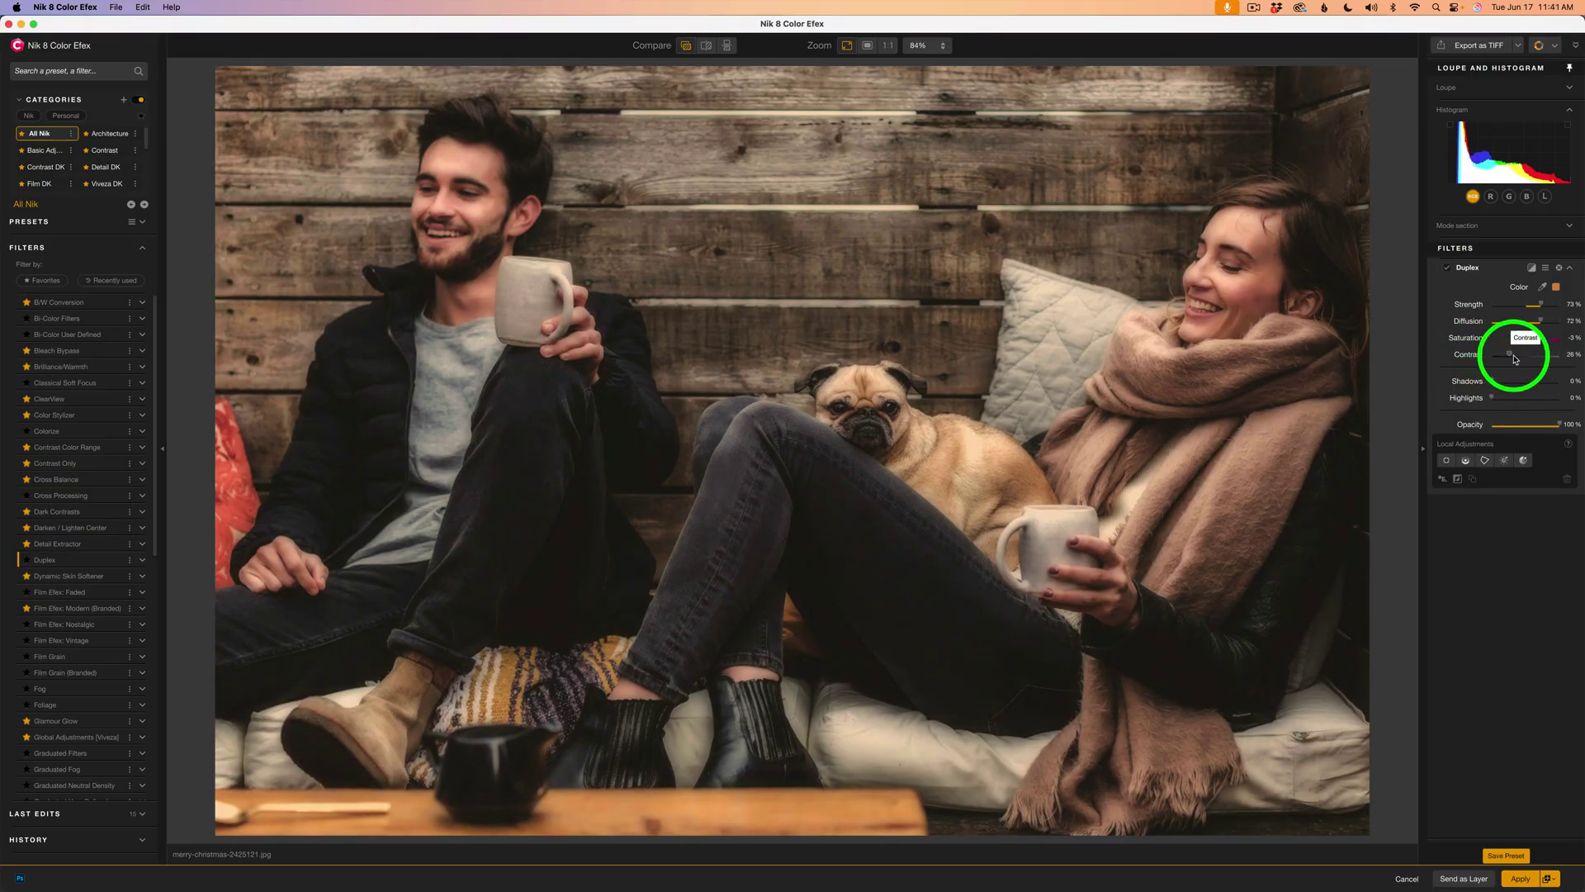
mouse_move(1516, 359)
left_mouse_down()
mouse_move(1541, 361)
mouse_move(1505, 361)
left_mouse_up()
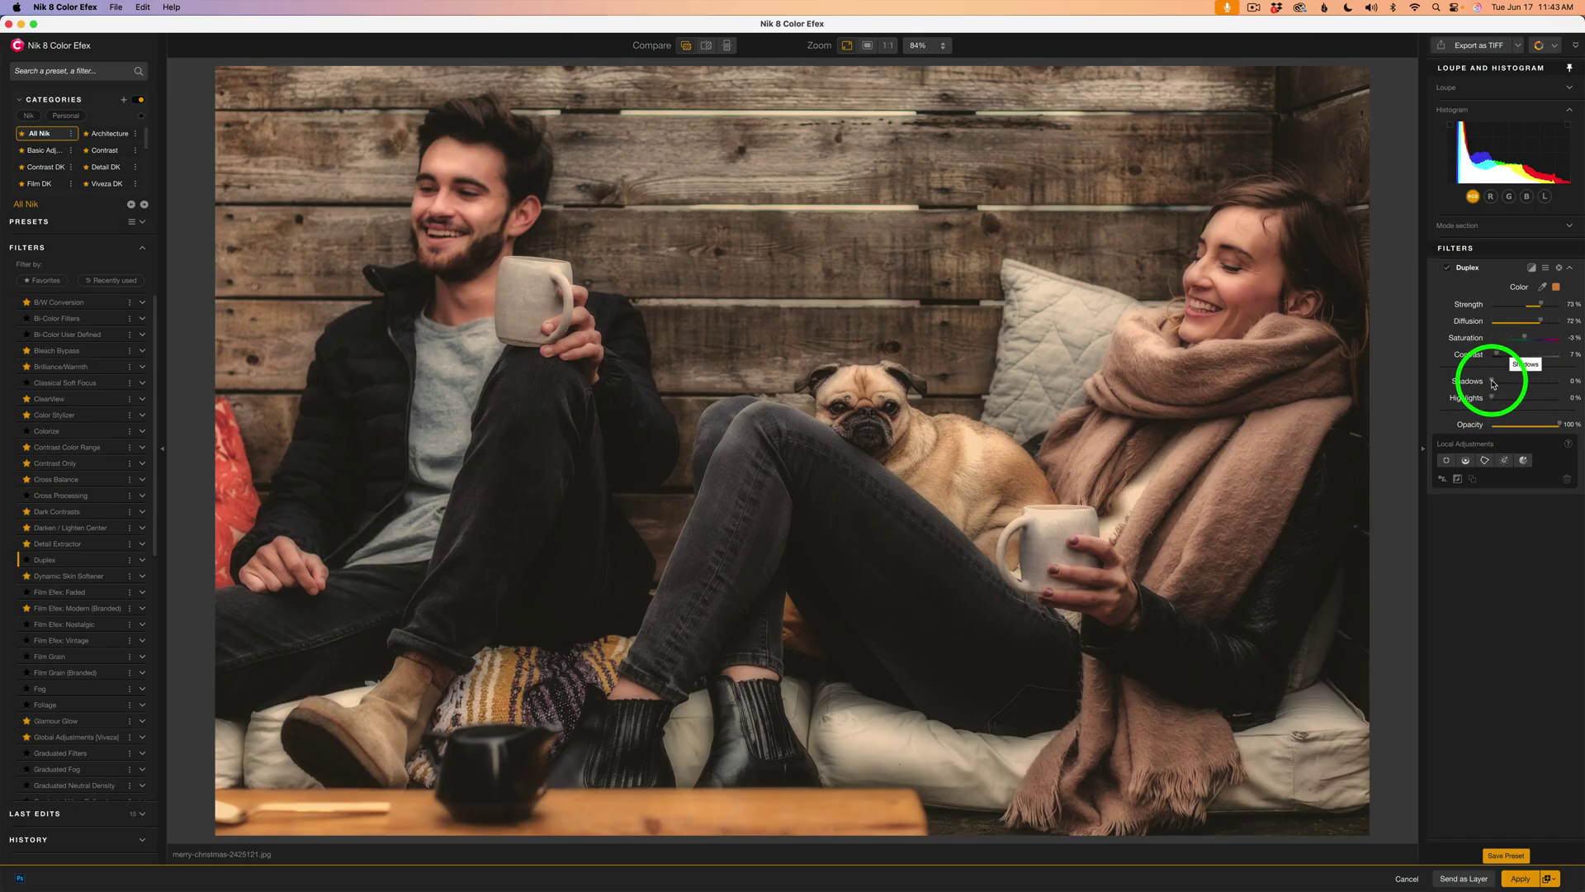
Lift Duplex Shadows to 8% and Highlights to 36% to brighten the lighter tones.
left_click_drag(1494, 384, 1501, 384)
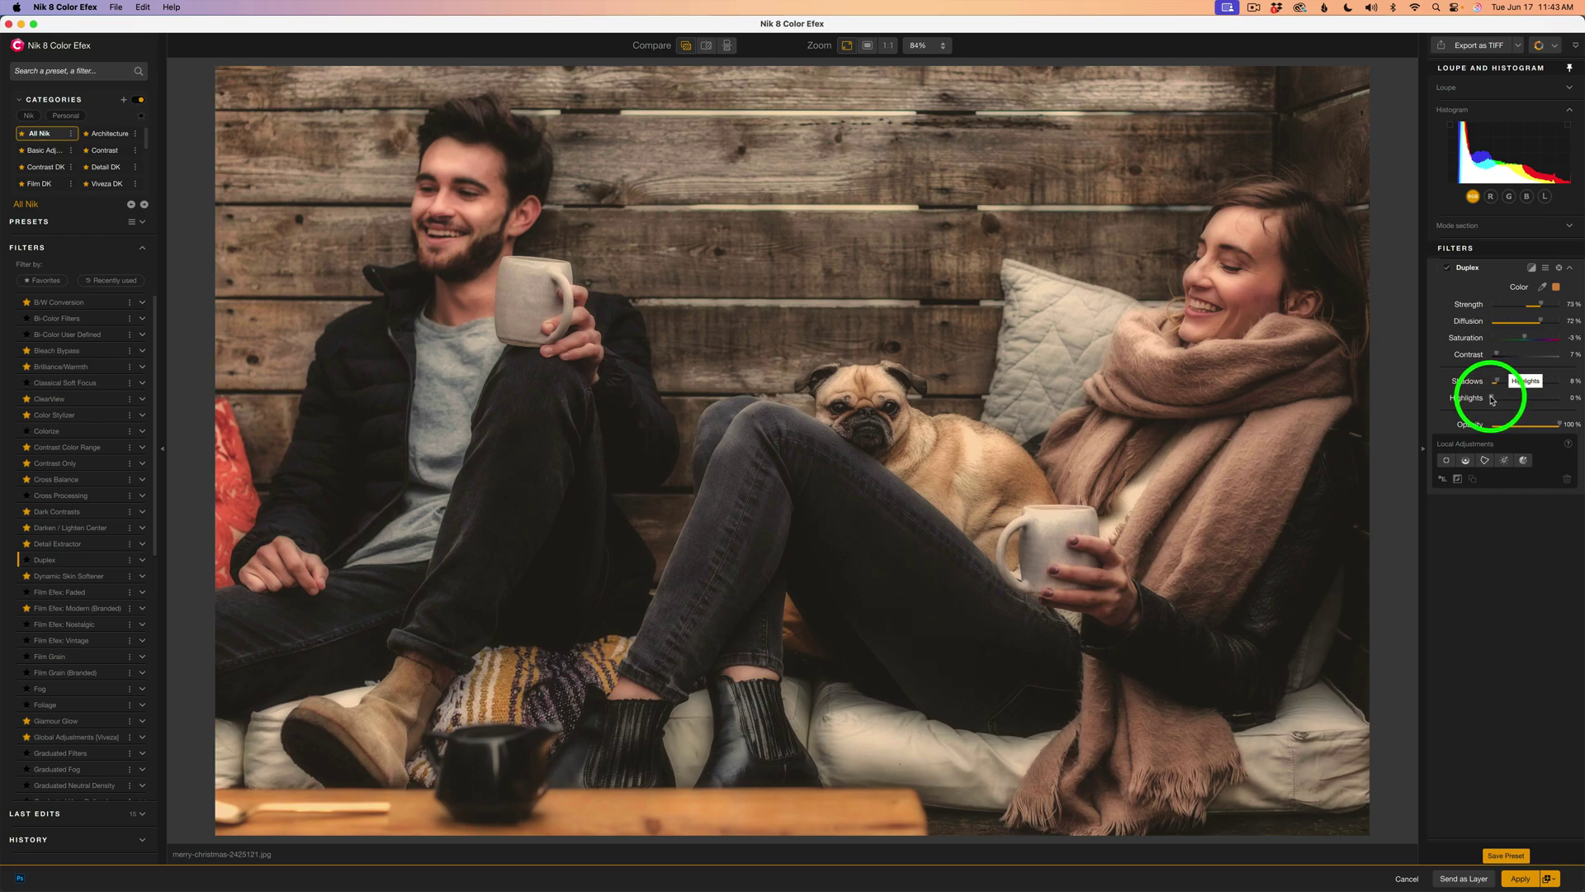
left_click_drag(1492, 400, 1518, 402)
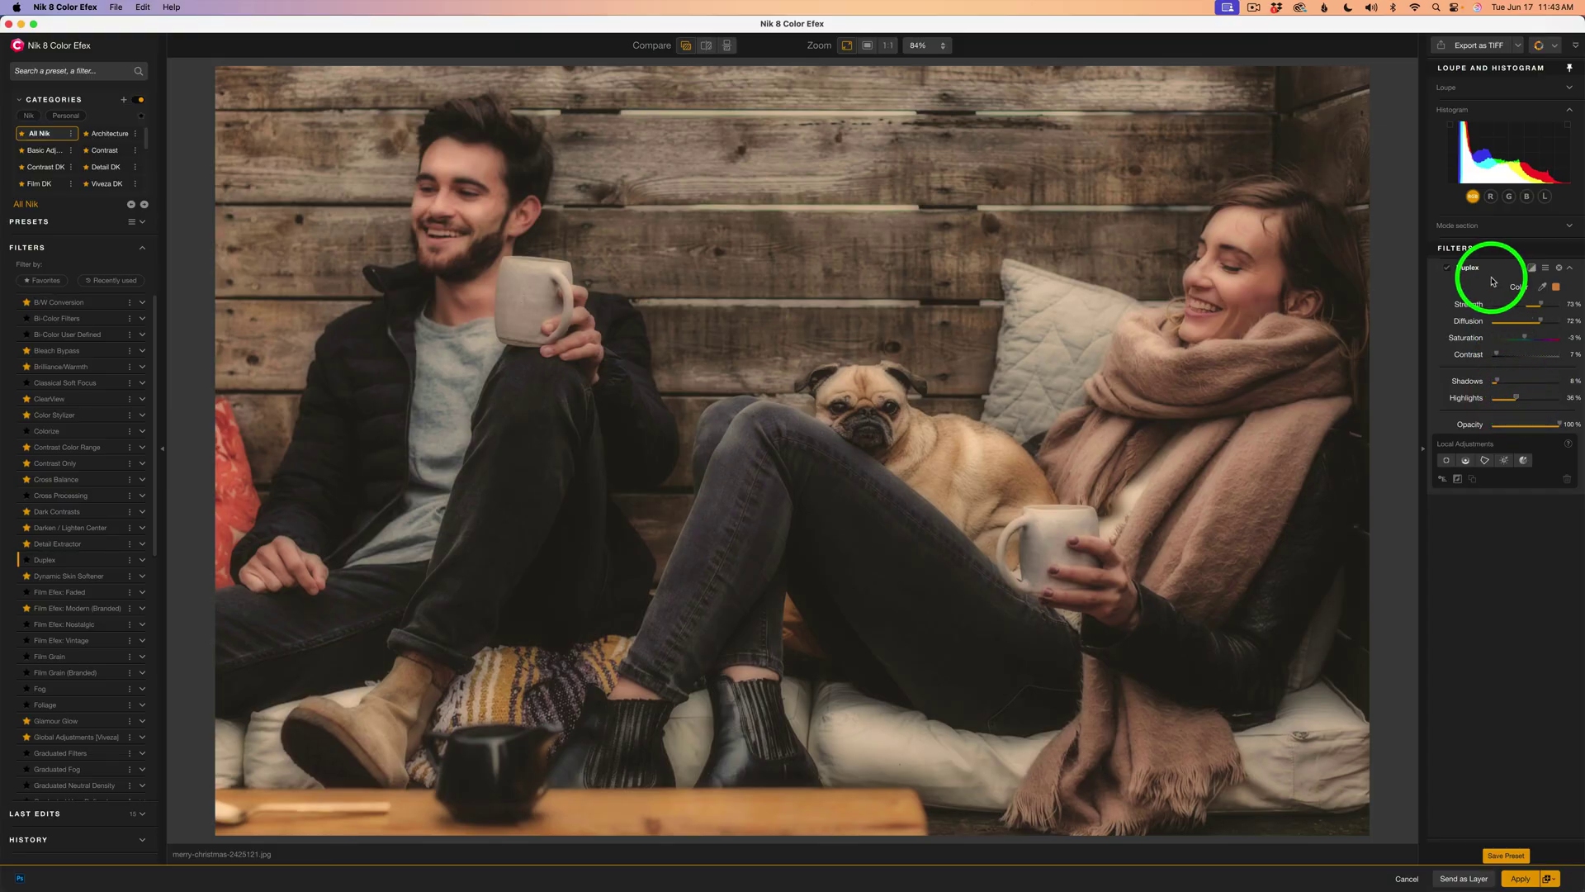
Compare Duplex with the original, tweak Opacity, and send the photo to Photoshop as Layer 1.
left_click(1447, 269)
left_click(1447, 269)
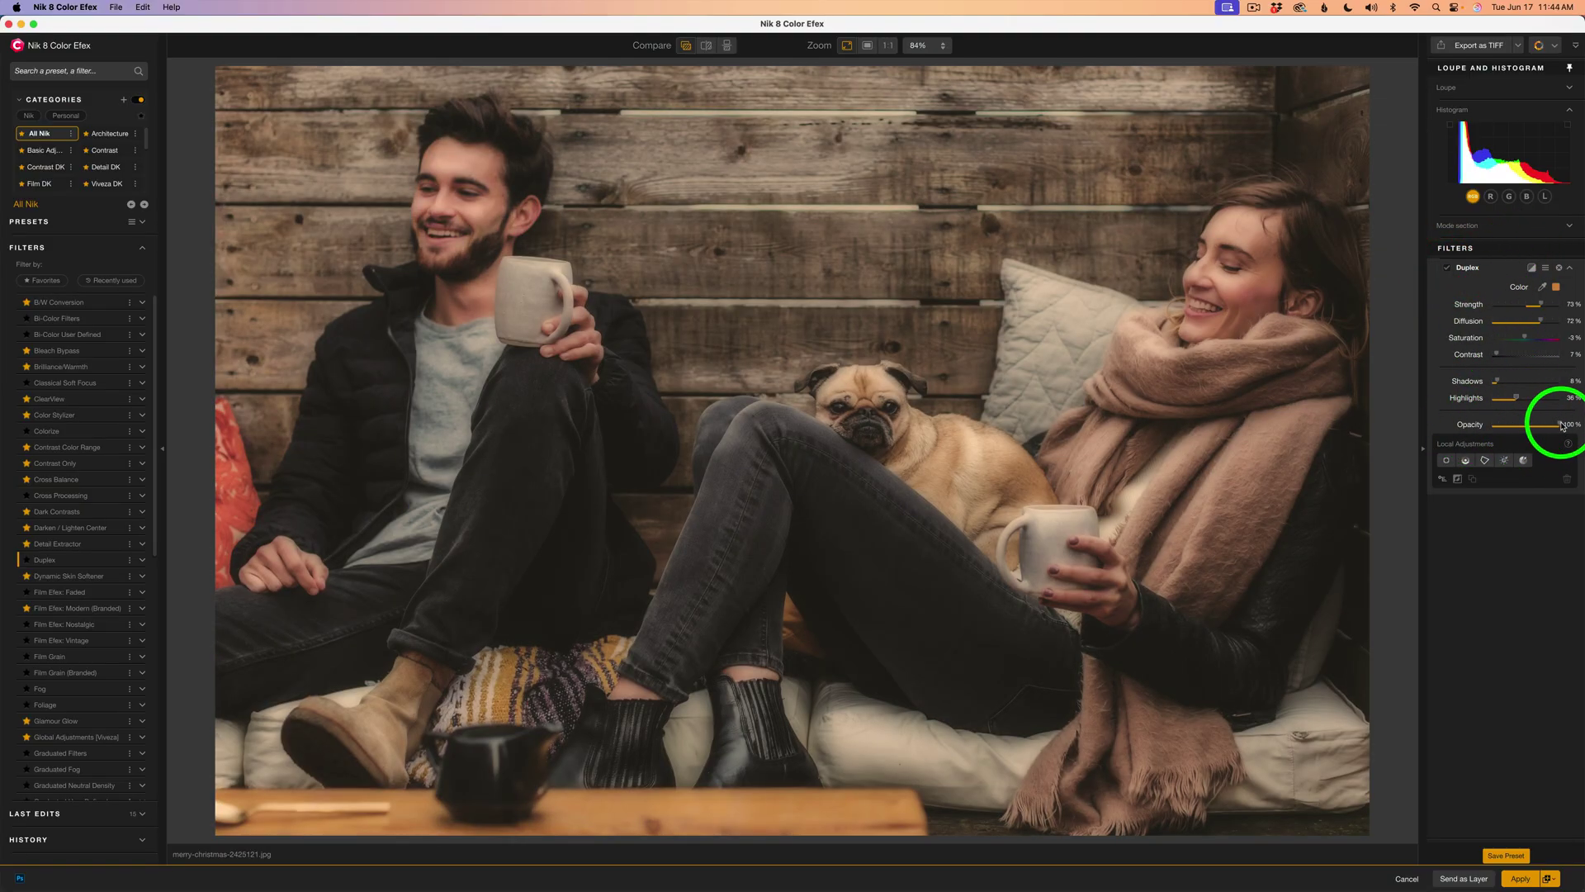
mouse_move(1561, 426)
left_mouse_down()
mouse_move(1531, 425)
mouse_move(1577, 428)
left_mouse_up()
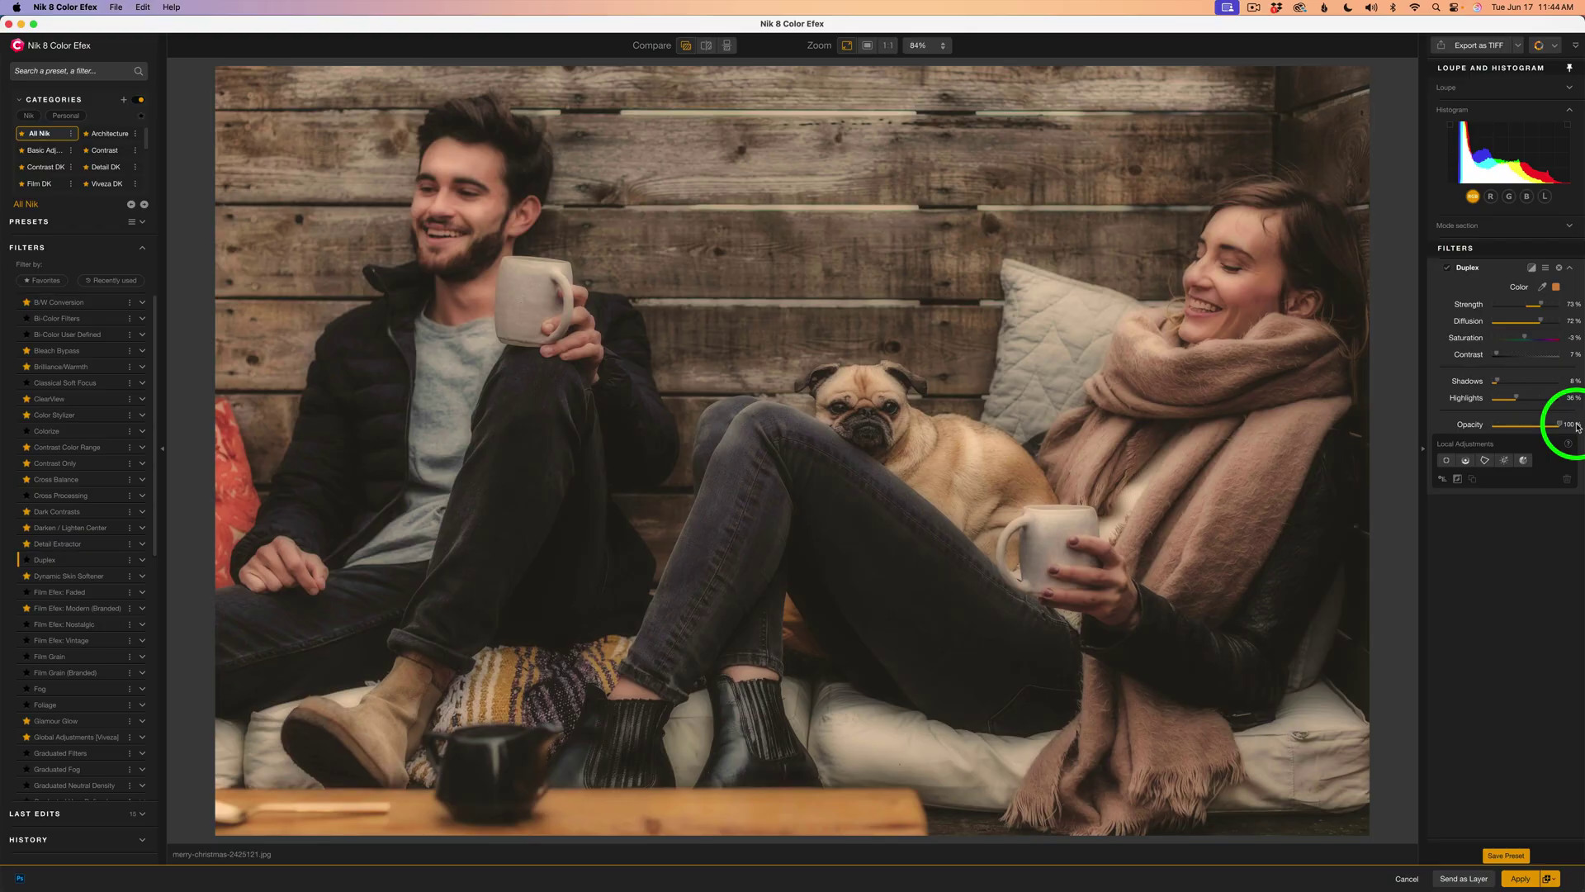
left_click(1321, 625)
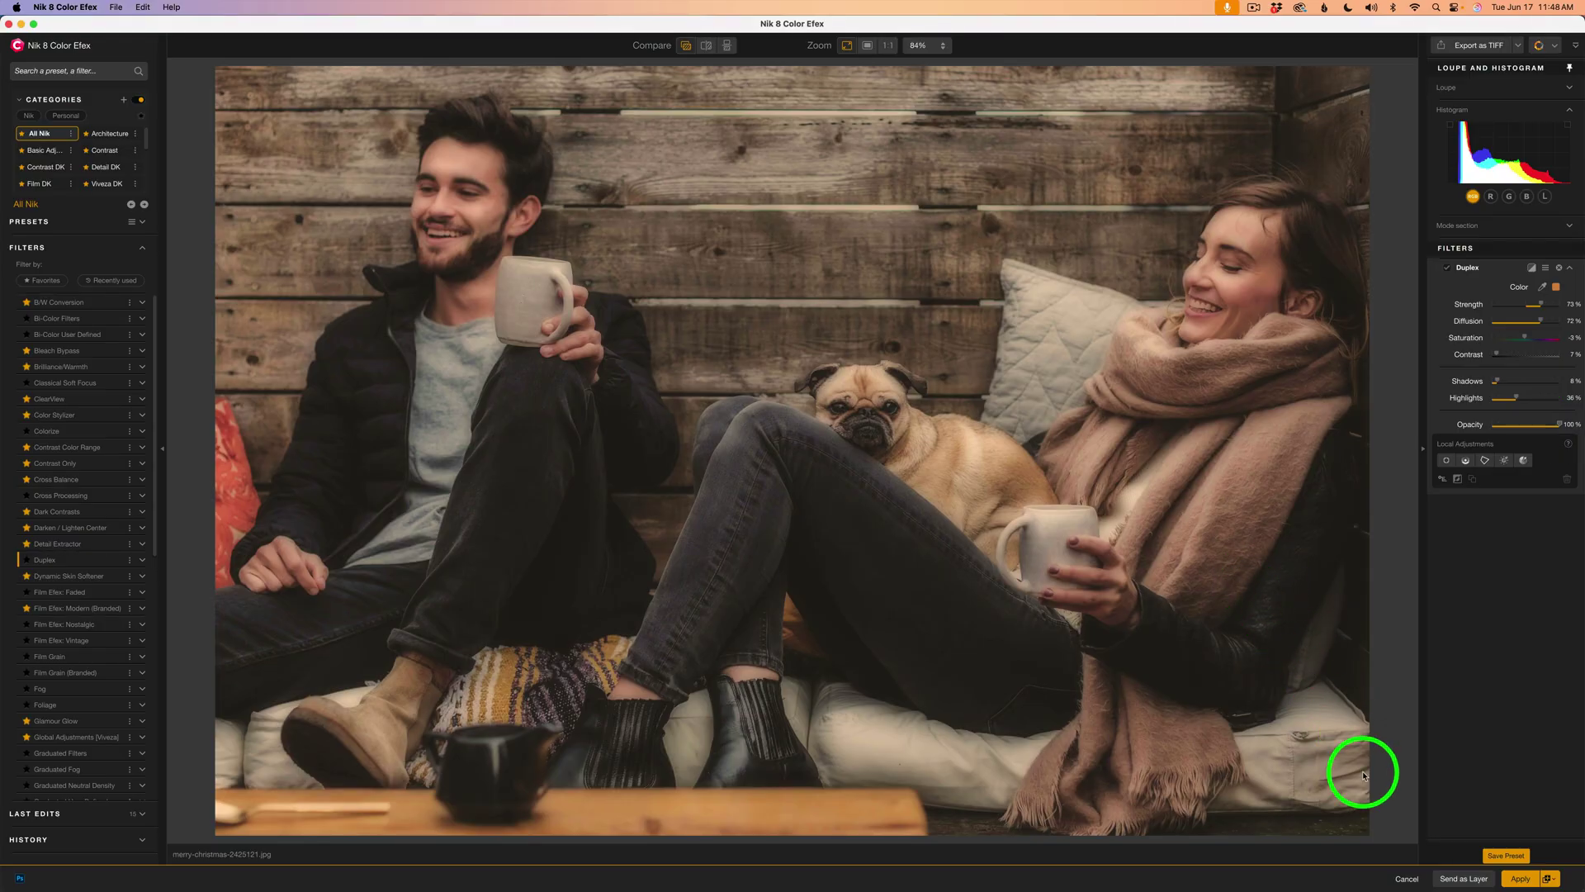
left_click(1466, 881)
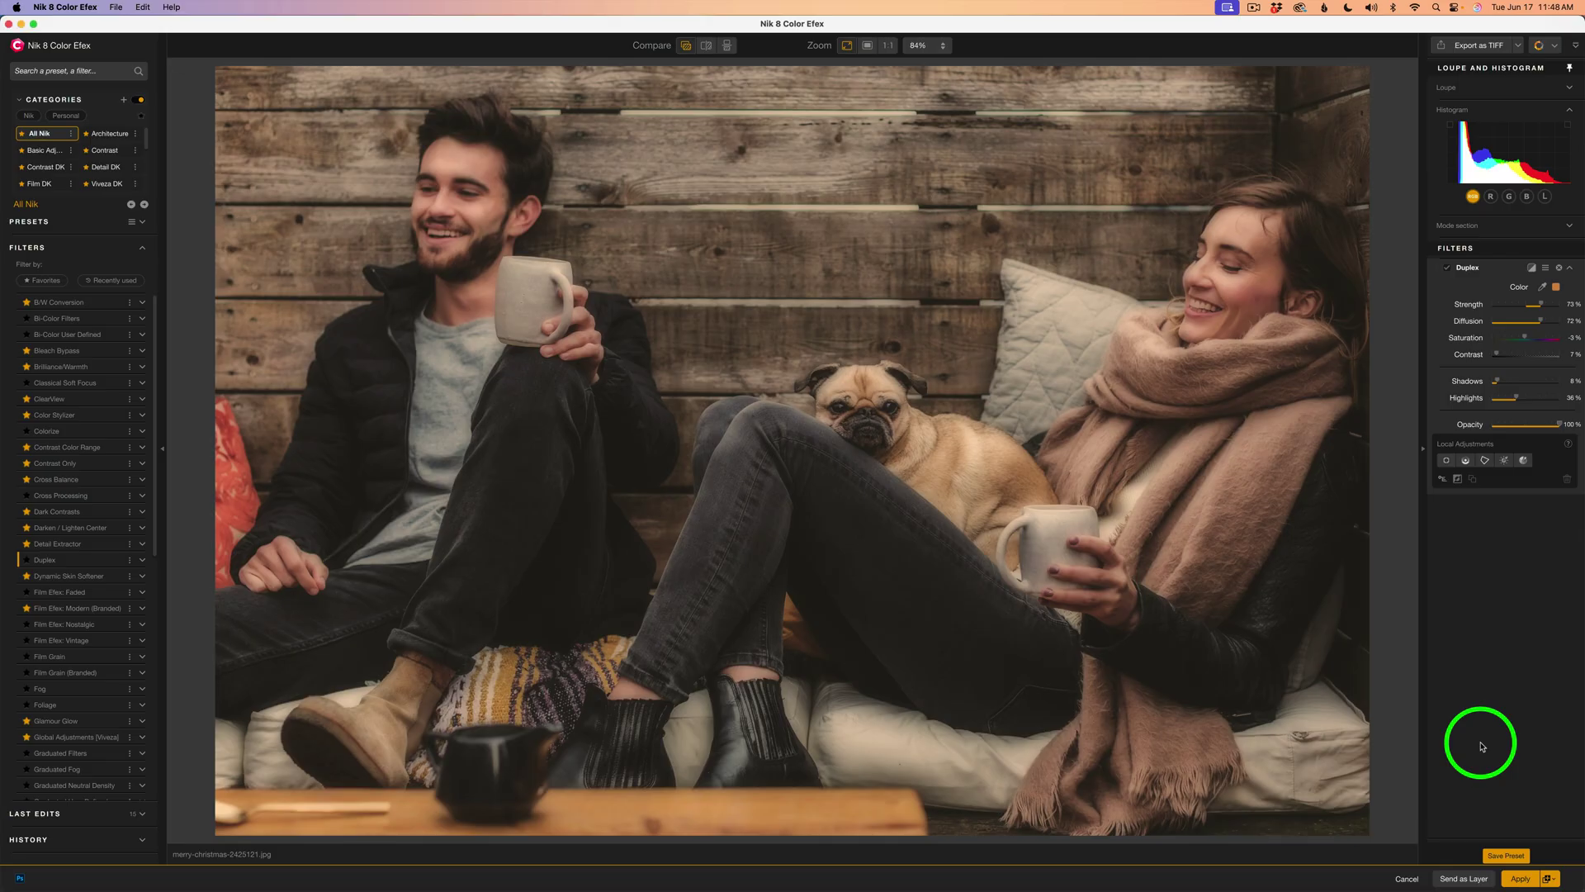
Change the Duplex tint colour from warm tan to a lighter pinkish mauve.
left_click(1556, 288)
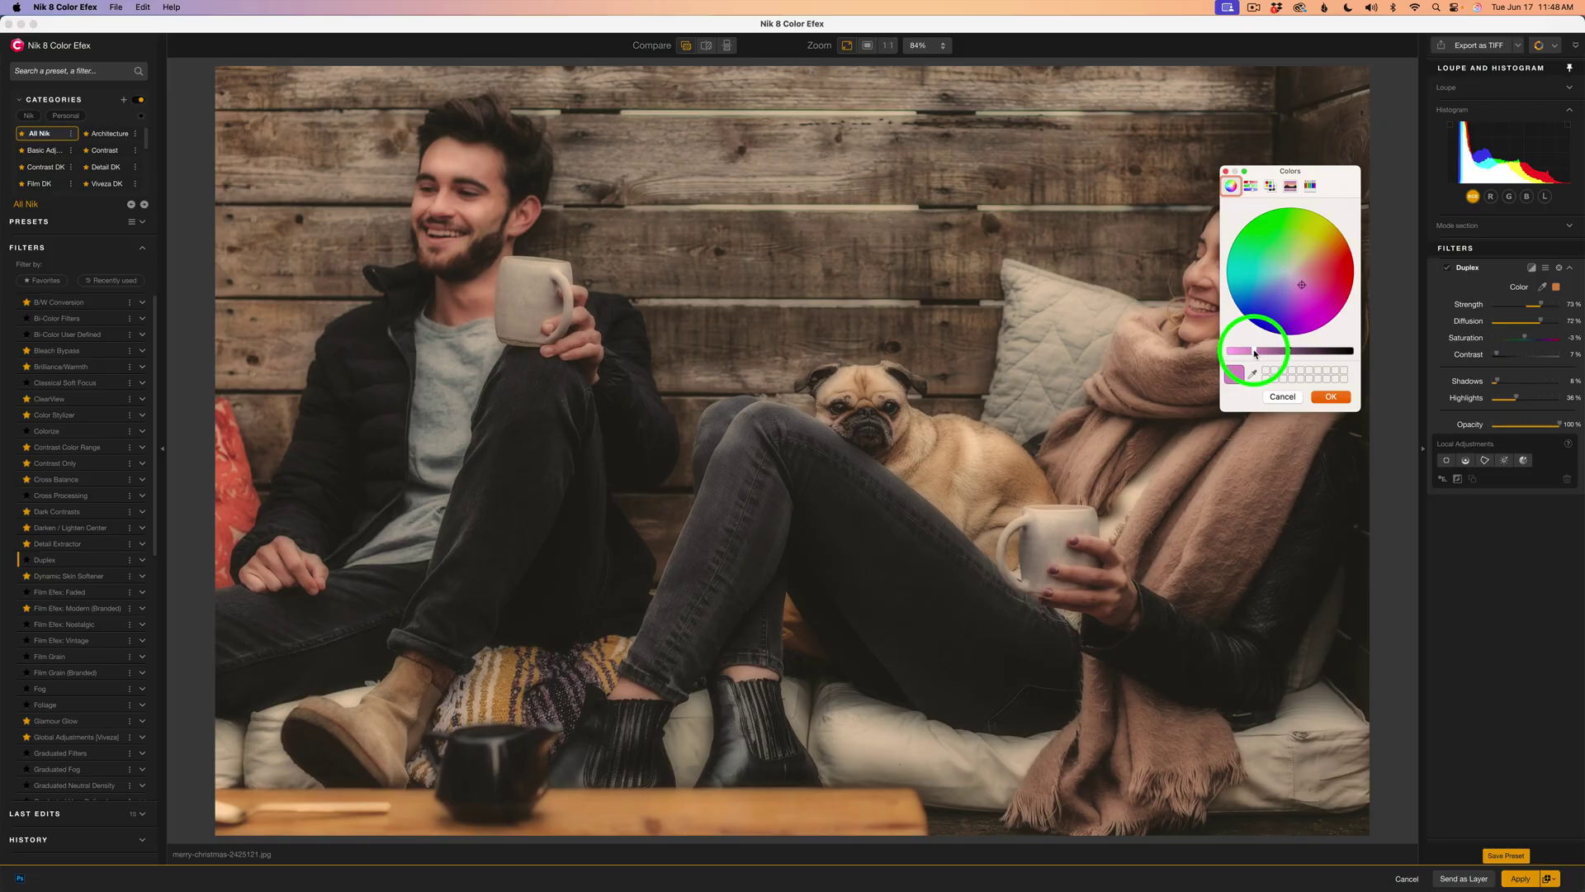
left_click_drag(1253, 353, 1246, 352)
left_click(1328, 398)
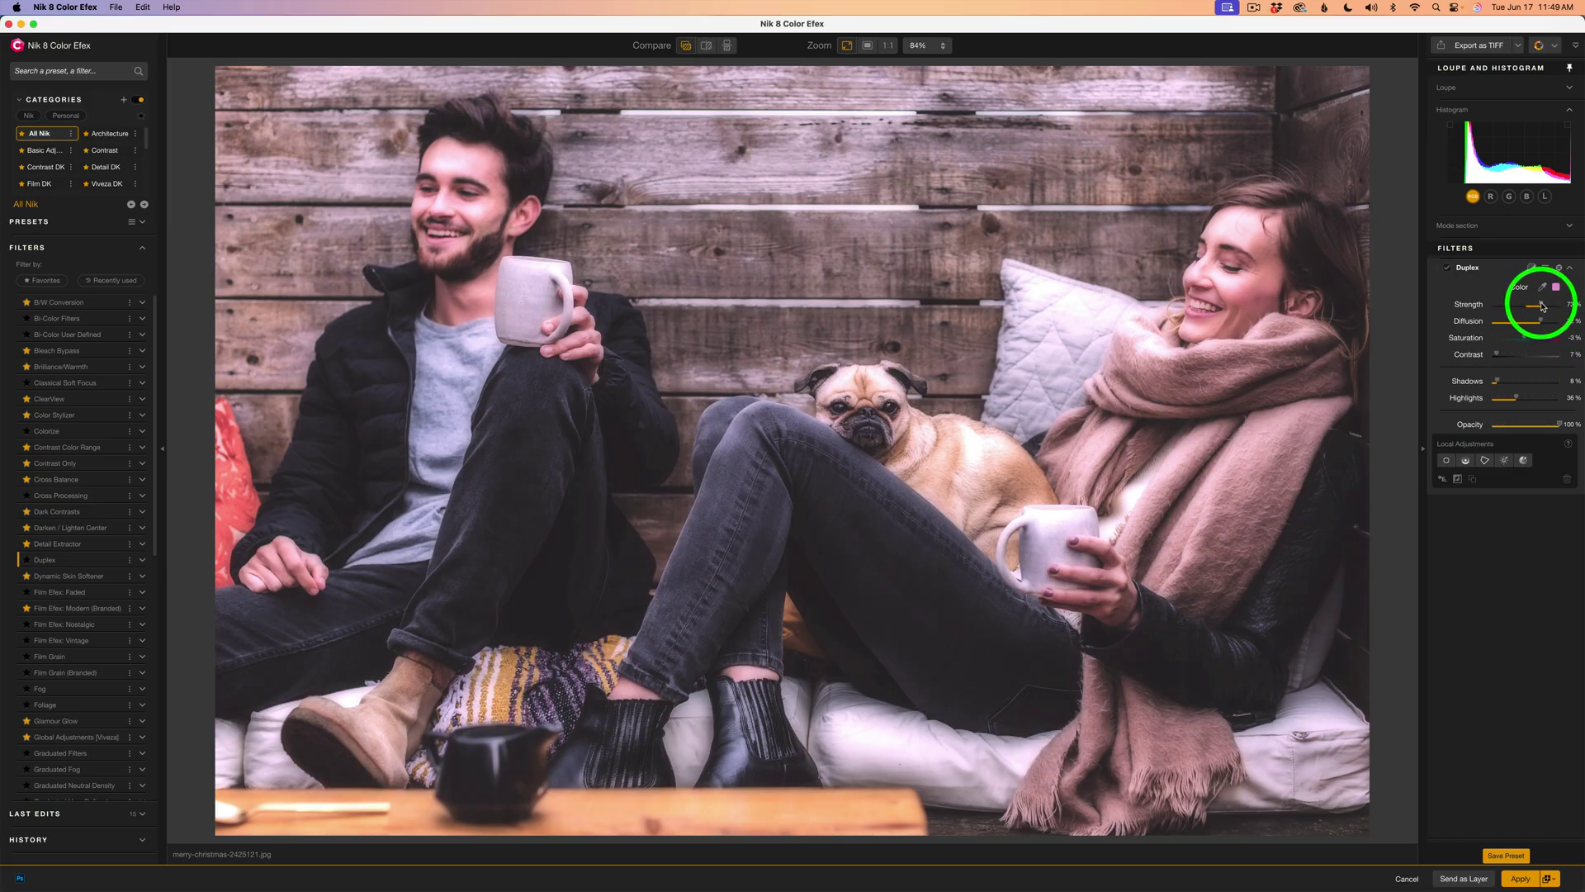
Lower Duplex Strength to 27%, reset Highlights, then raise them to about 81%.
left_click_drag(1542, 306, 1531, 338)
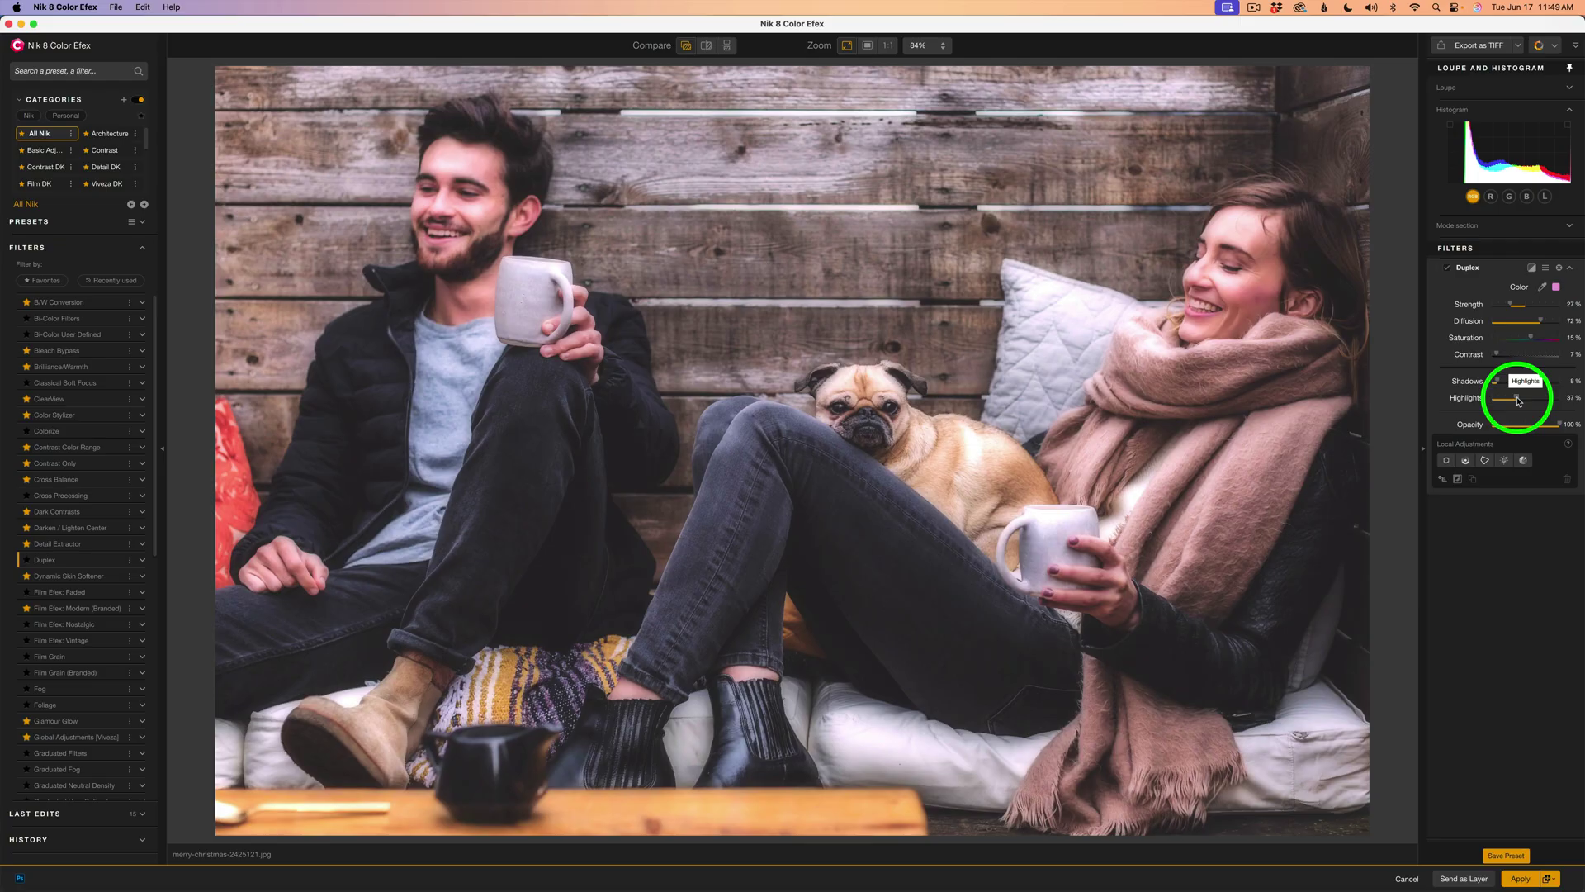
left_click_drag(1517, 401, 1547, 400)
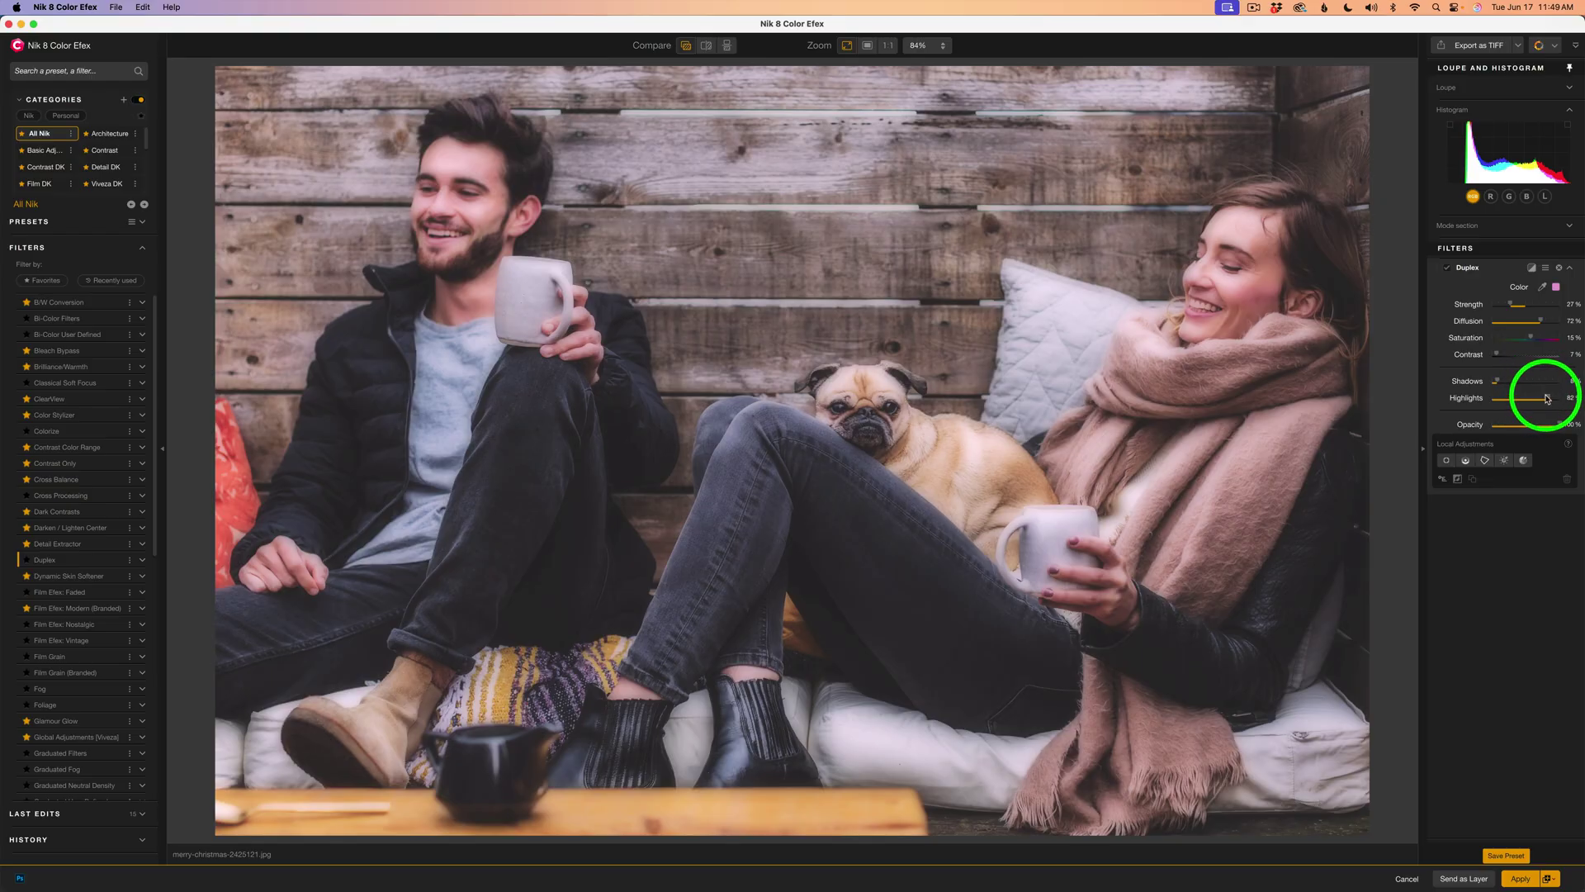
double_click(1467, 394)
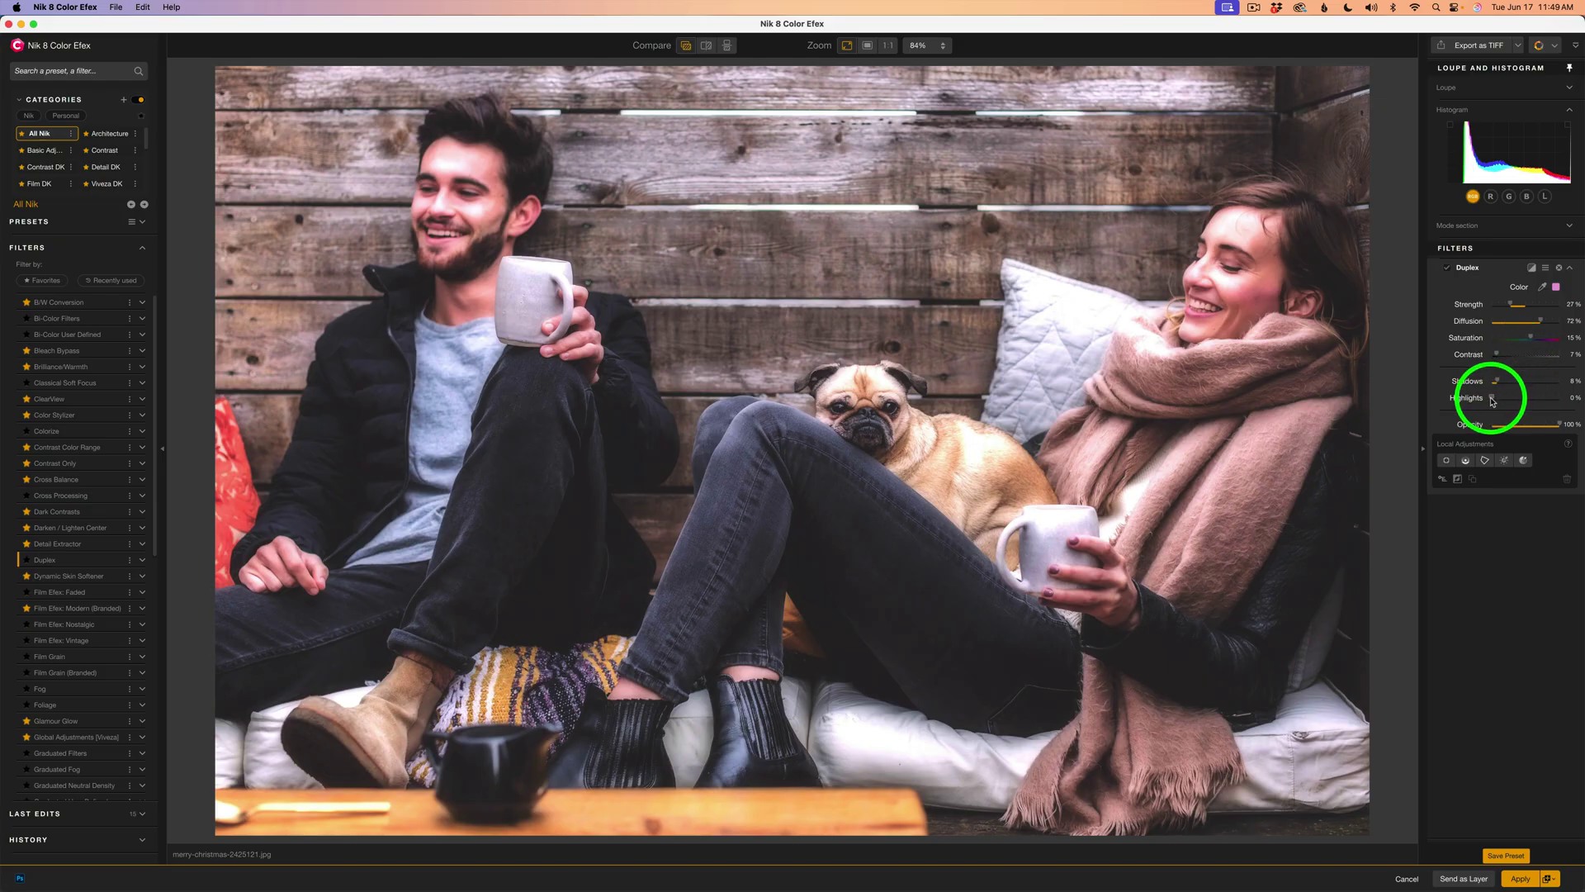
left_click_drag(1492, 402, 1545, 403)
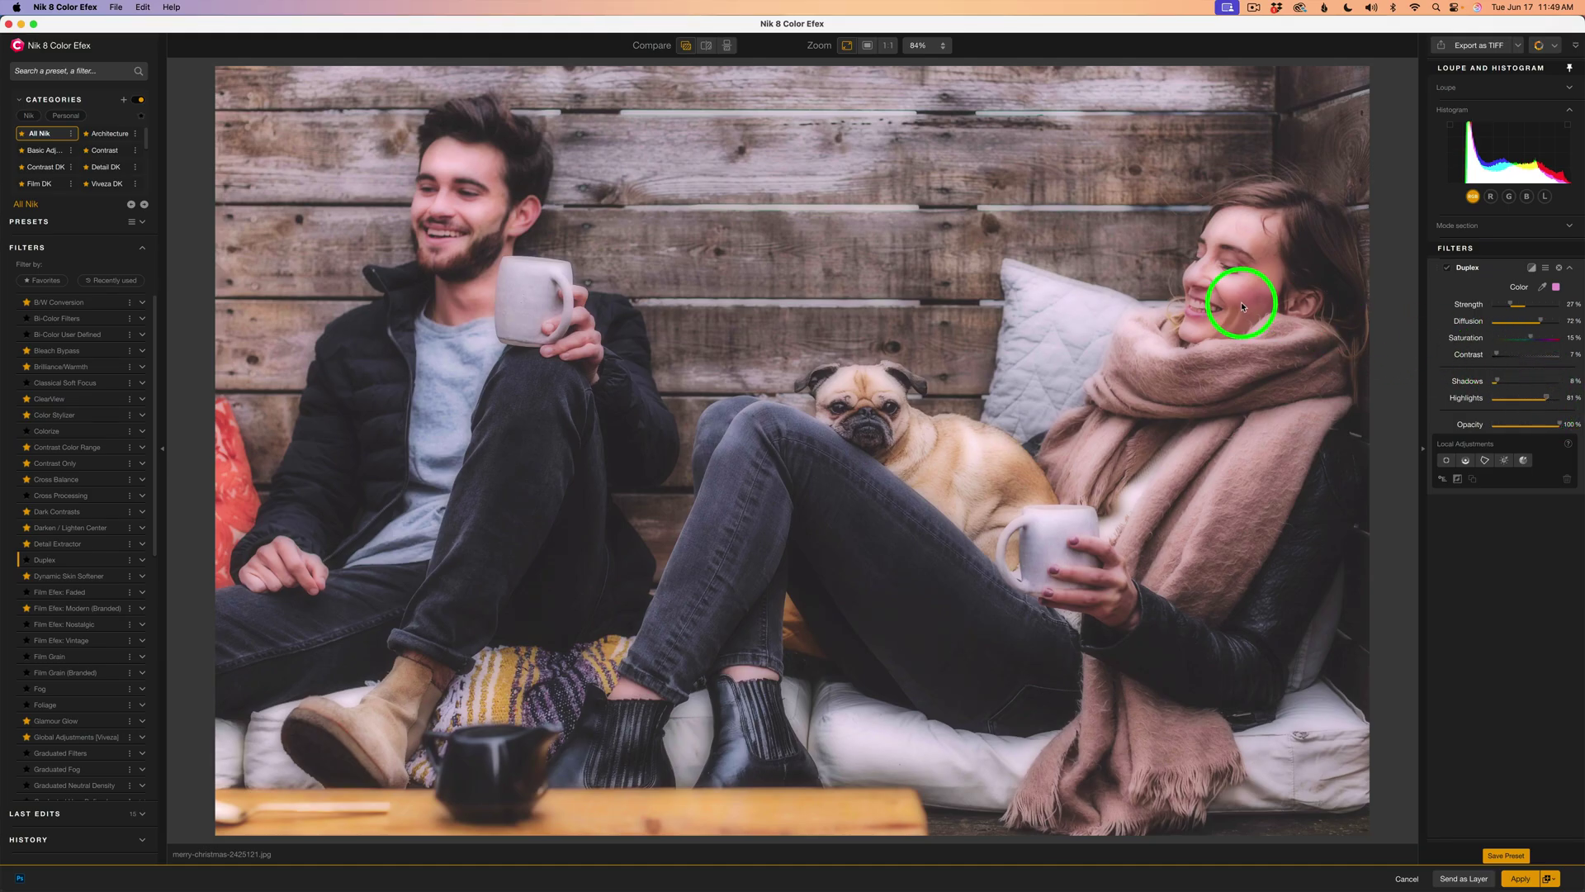
Shift the Duplex tint colour's brightness slightly for a deeper pink shade.
left_click(1556, 286)
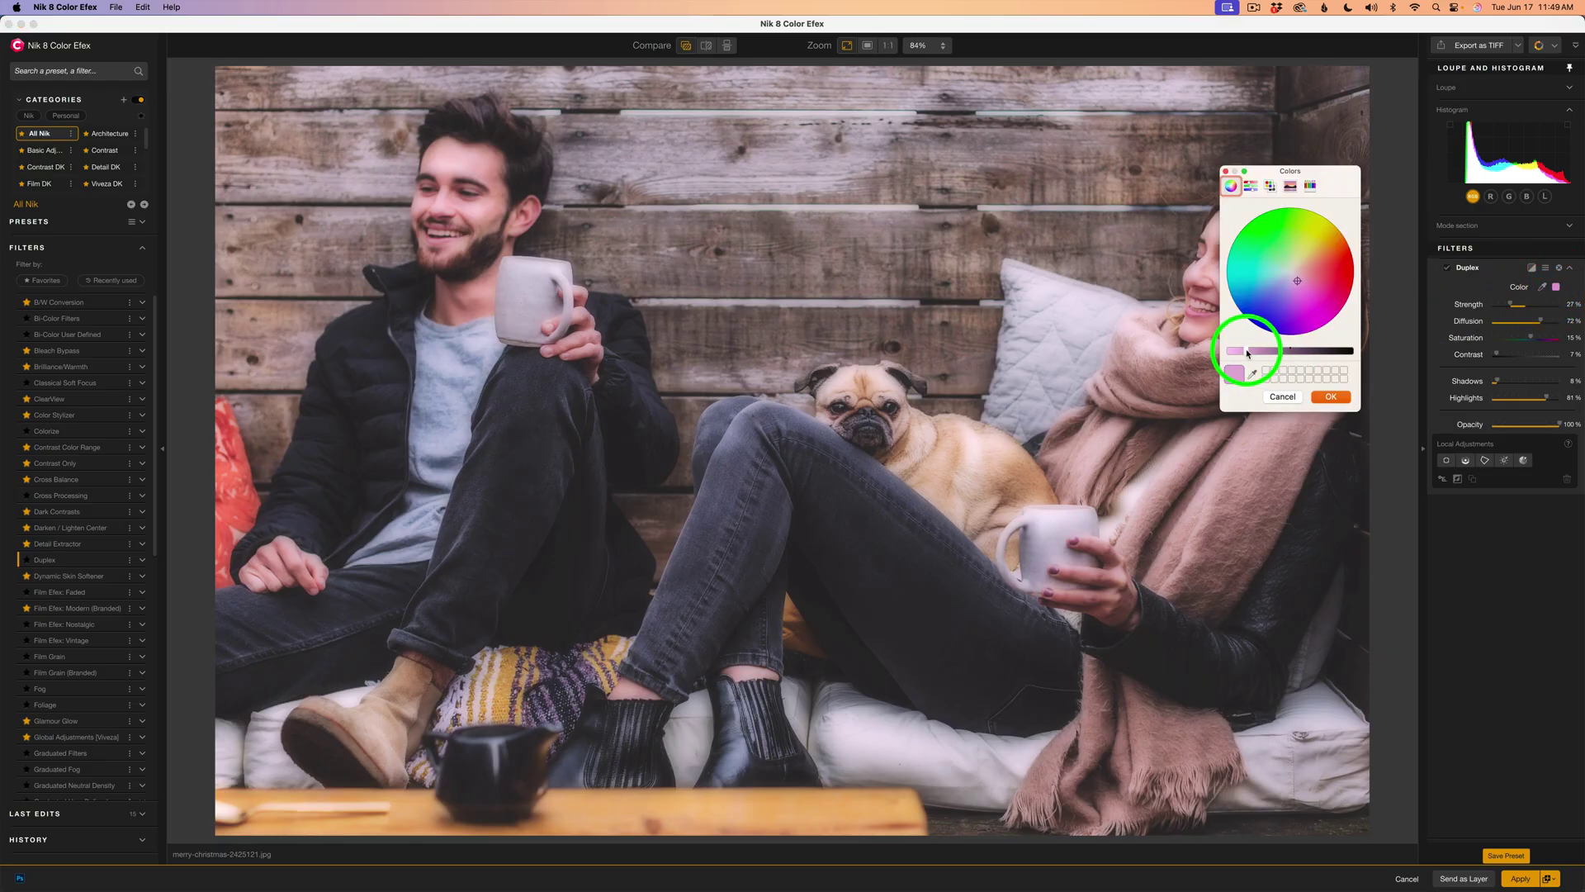
left_click_drag(1247, 353, 1257, 355)
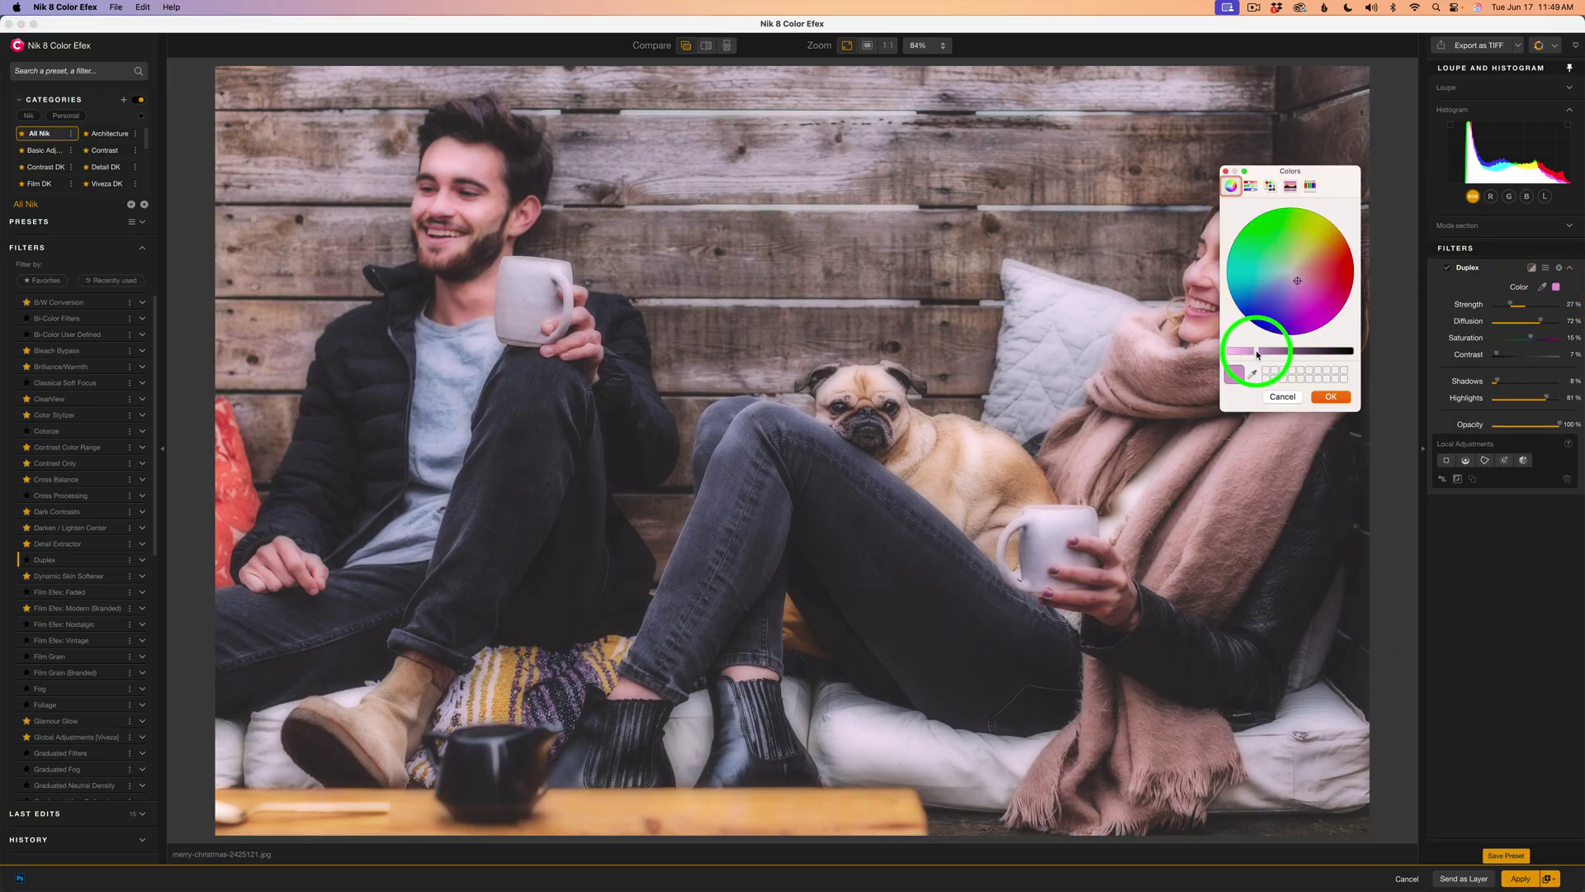
left_click(1330, 396)
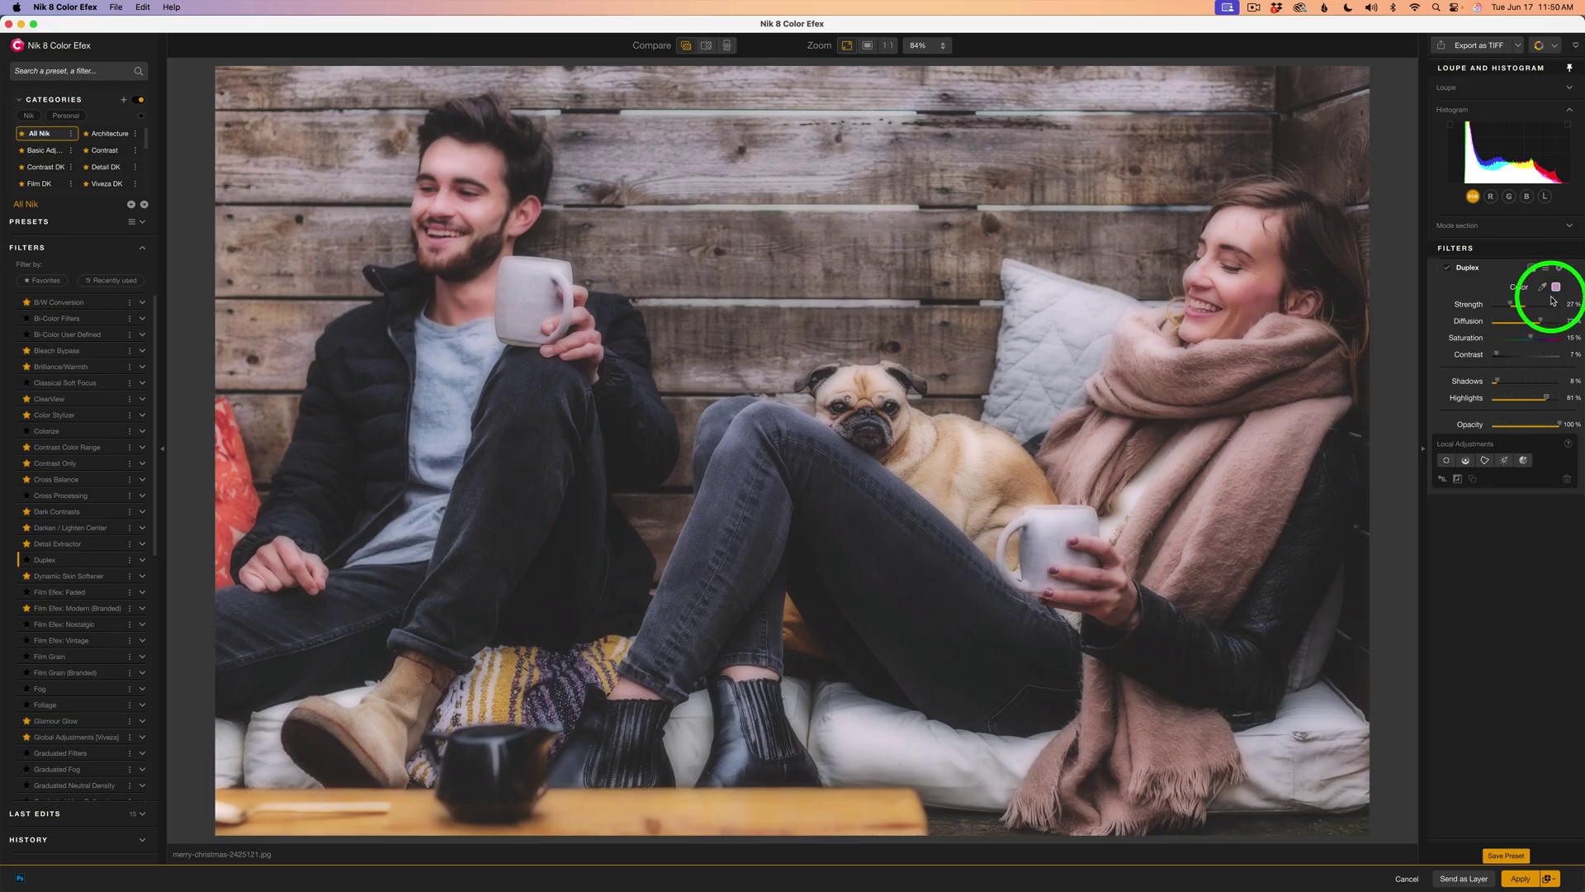
Set Duplex Diffusion to 91% and Strength to 73%, then apply it to the photo.
left_click_drag(1539, 321, 1501, 355)
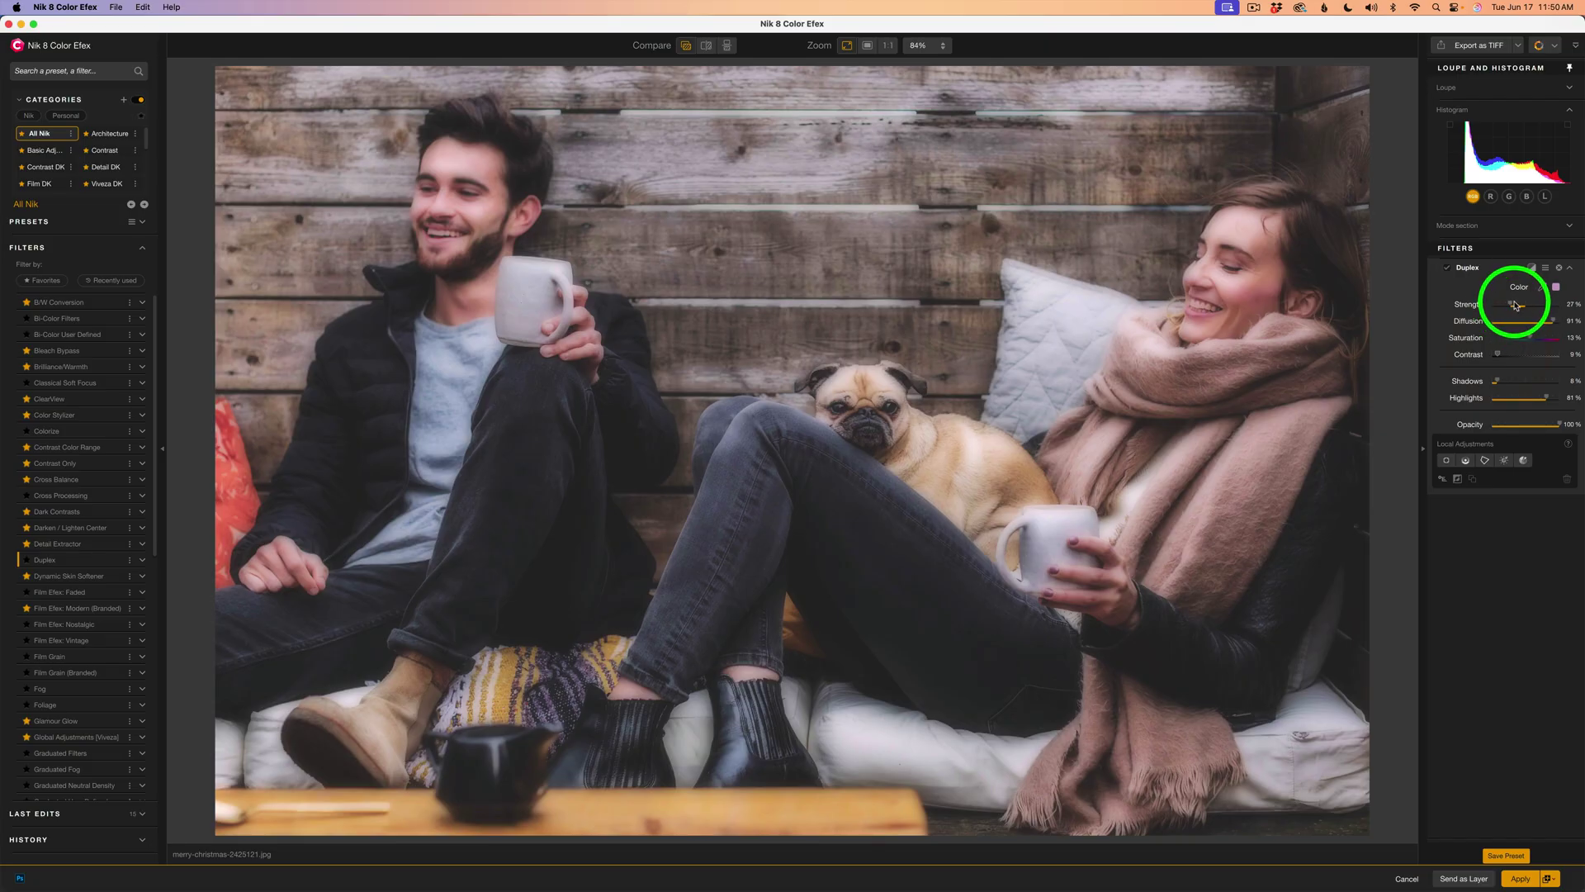
left_click_drag(1511, 306, 1541, 307)
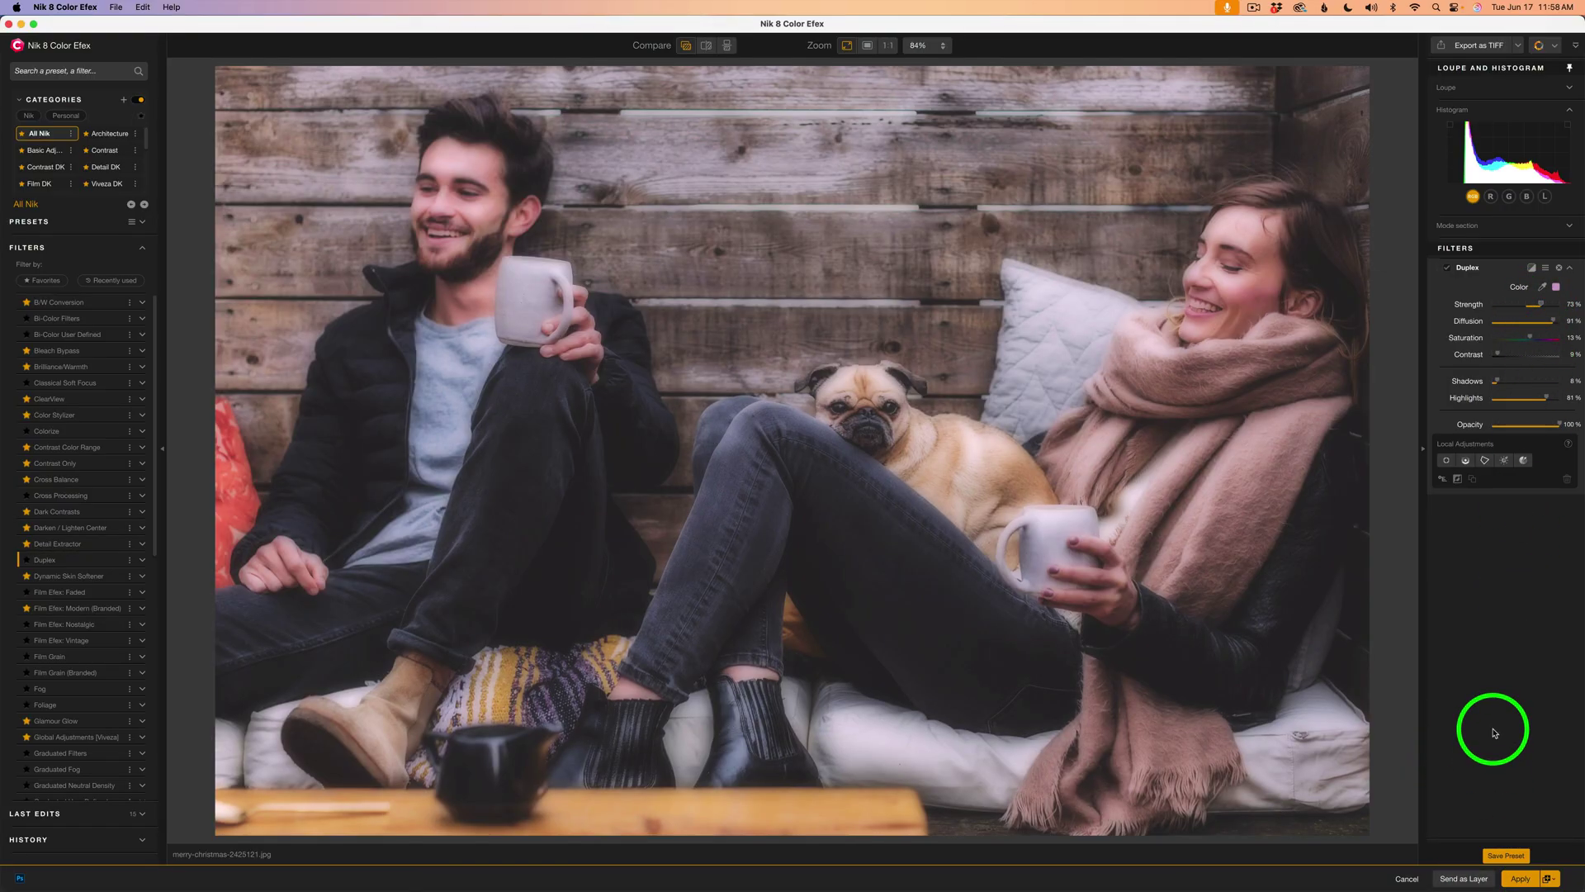
left_click(1520, 878)
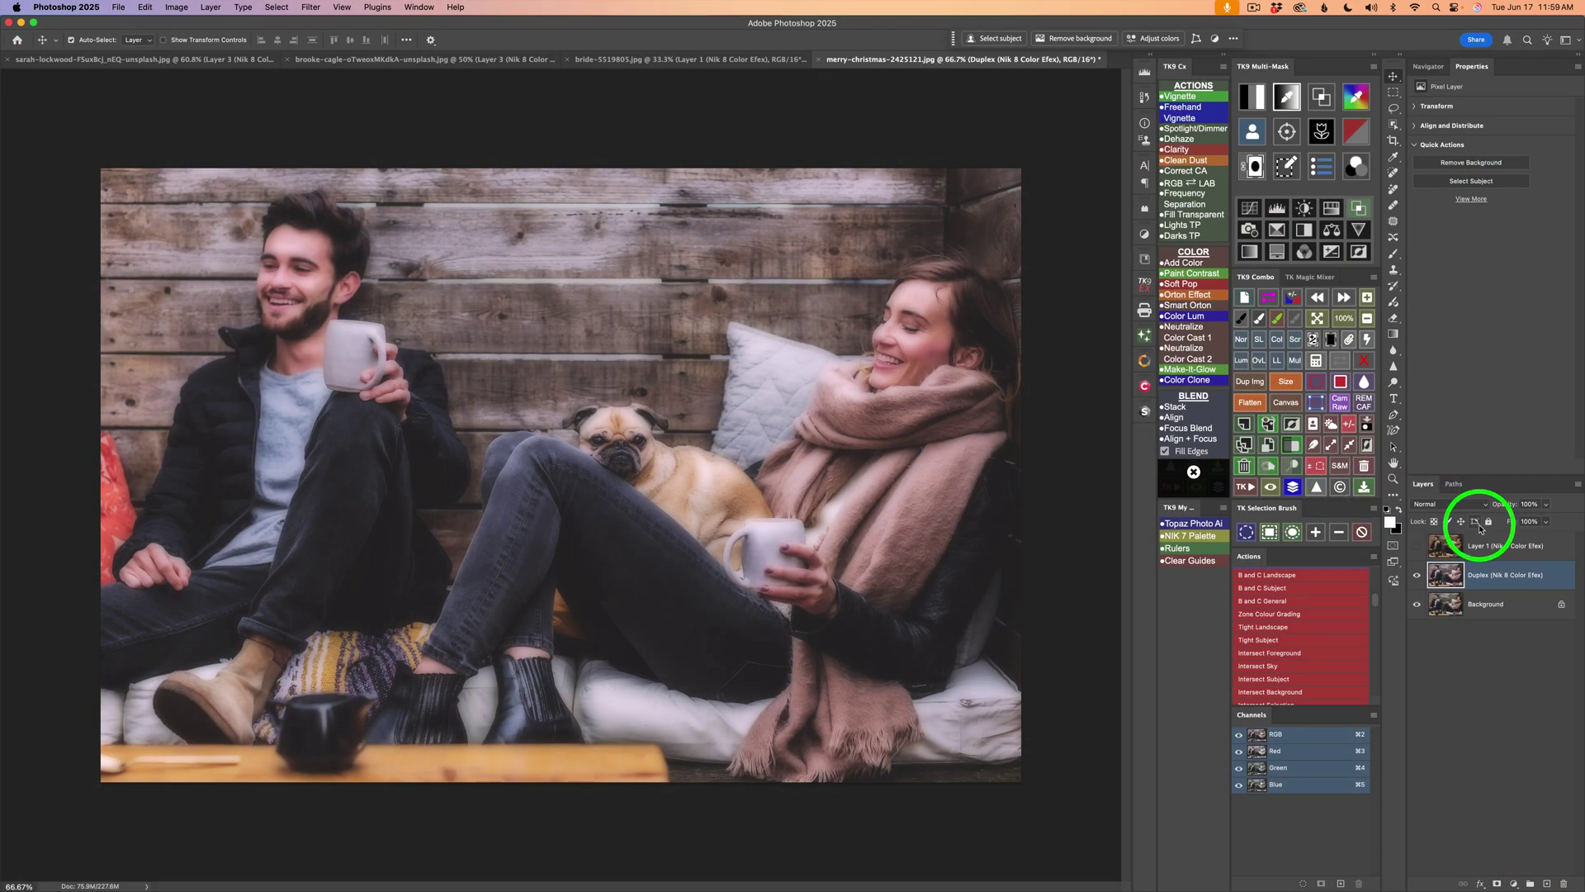
Compare the photo with and without the Duplex layer, set its opacity to 48%, and show Layer 1.
left_click(1418, 576)
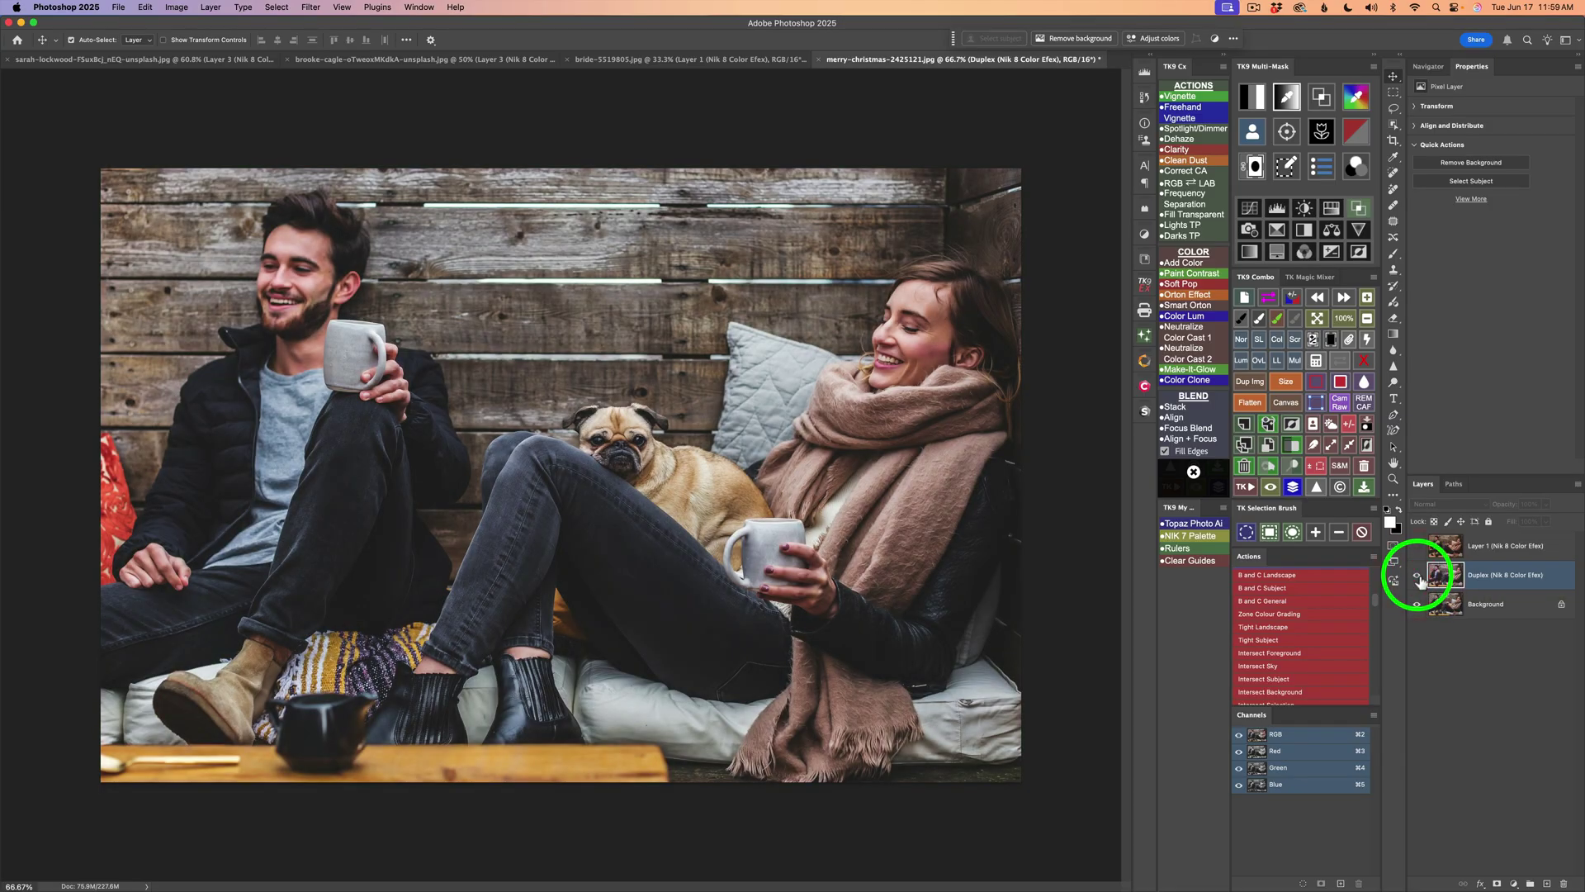
left_click(1418, 576)
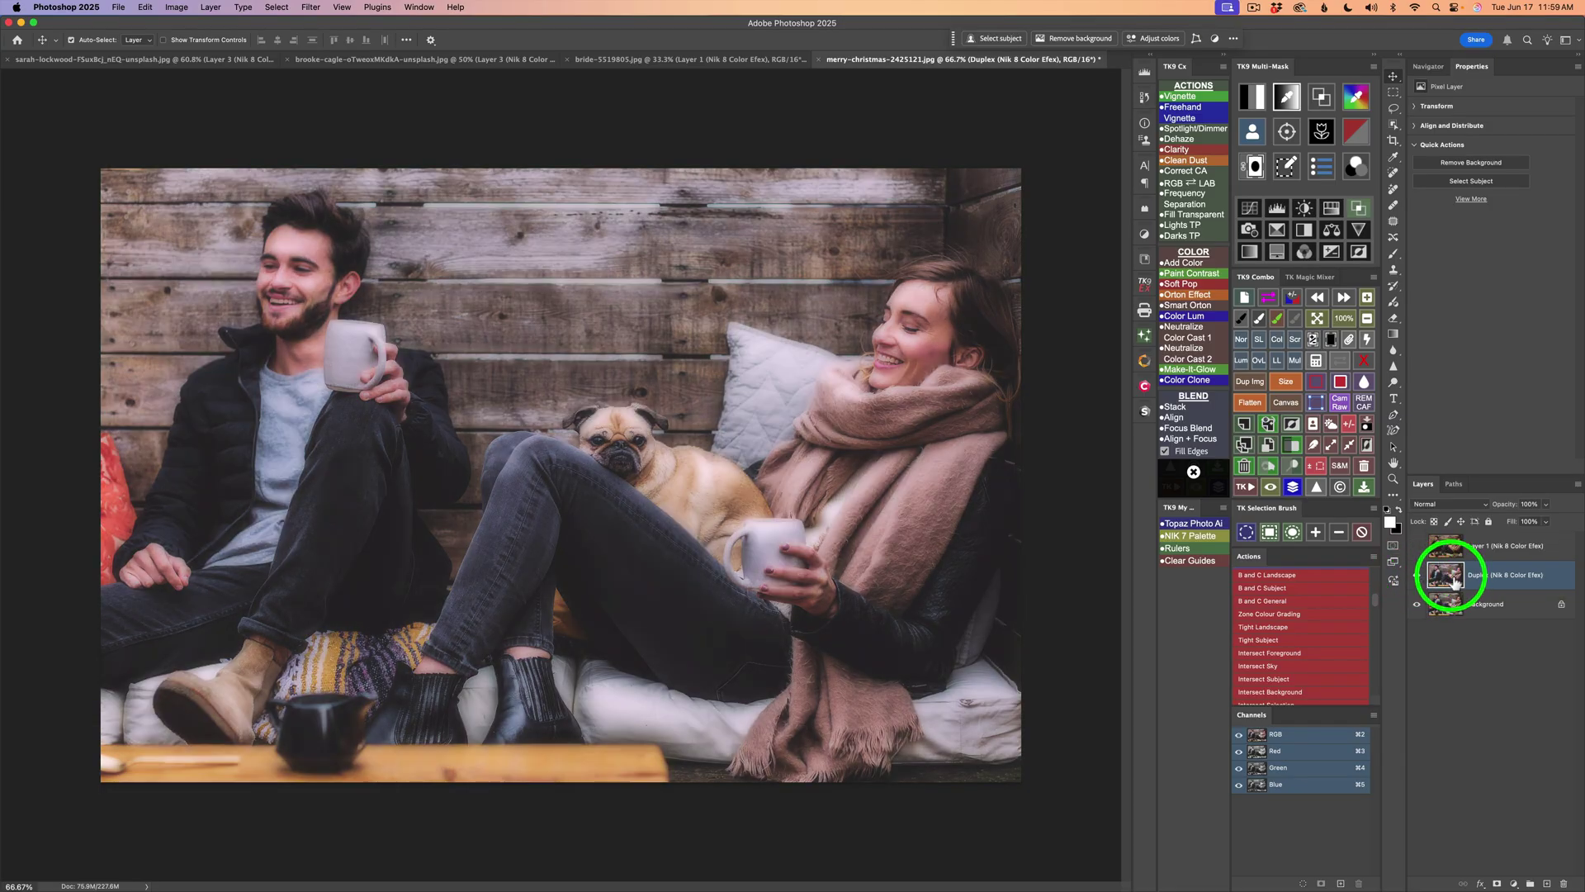
left_click(1546, 504)
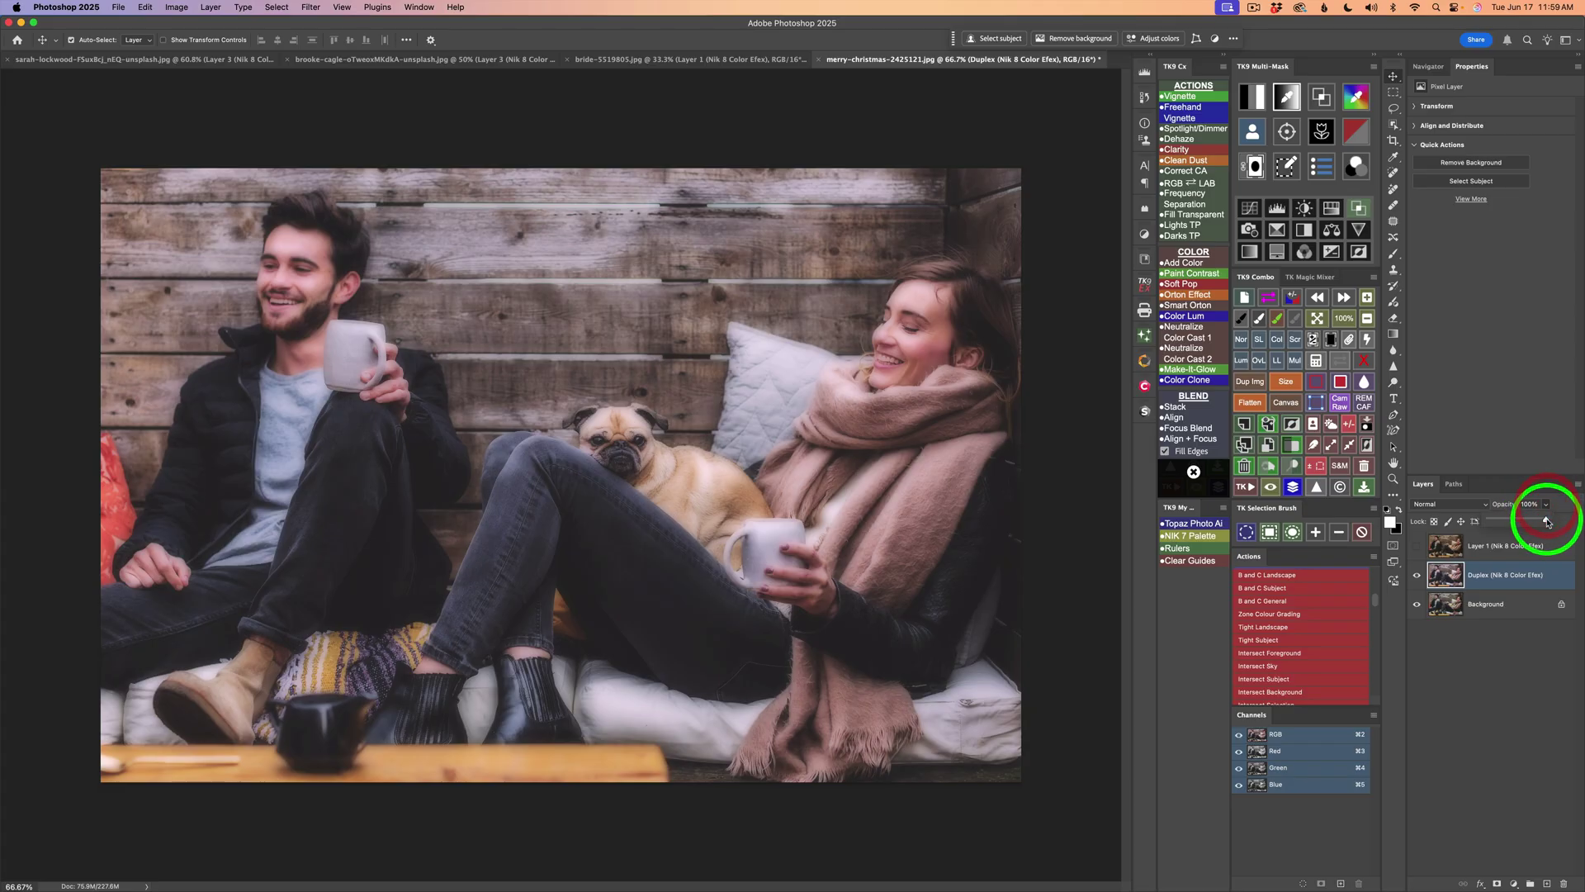
mouse_move(1547, 521)
left_mouse_down()
mouse_move(1517, 521)
mouse_move(1546, 518)
left_mouse_up()
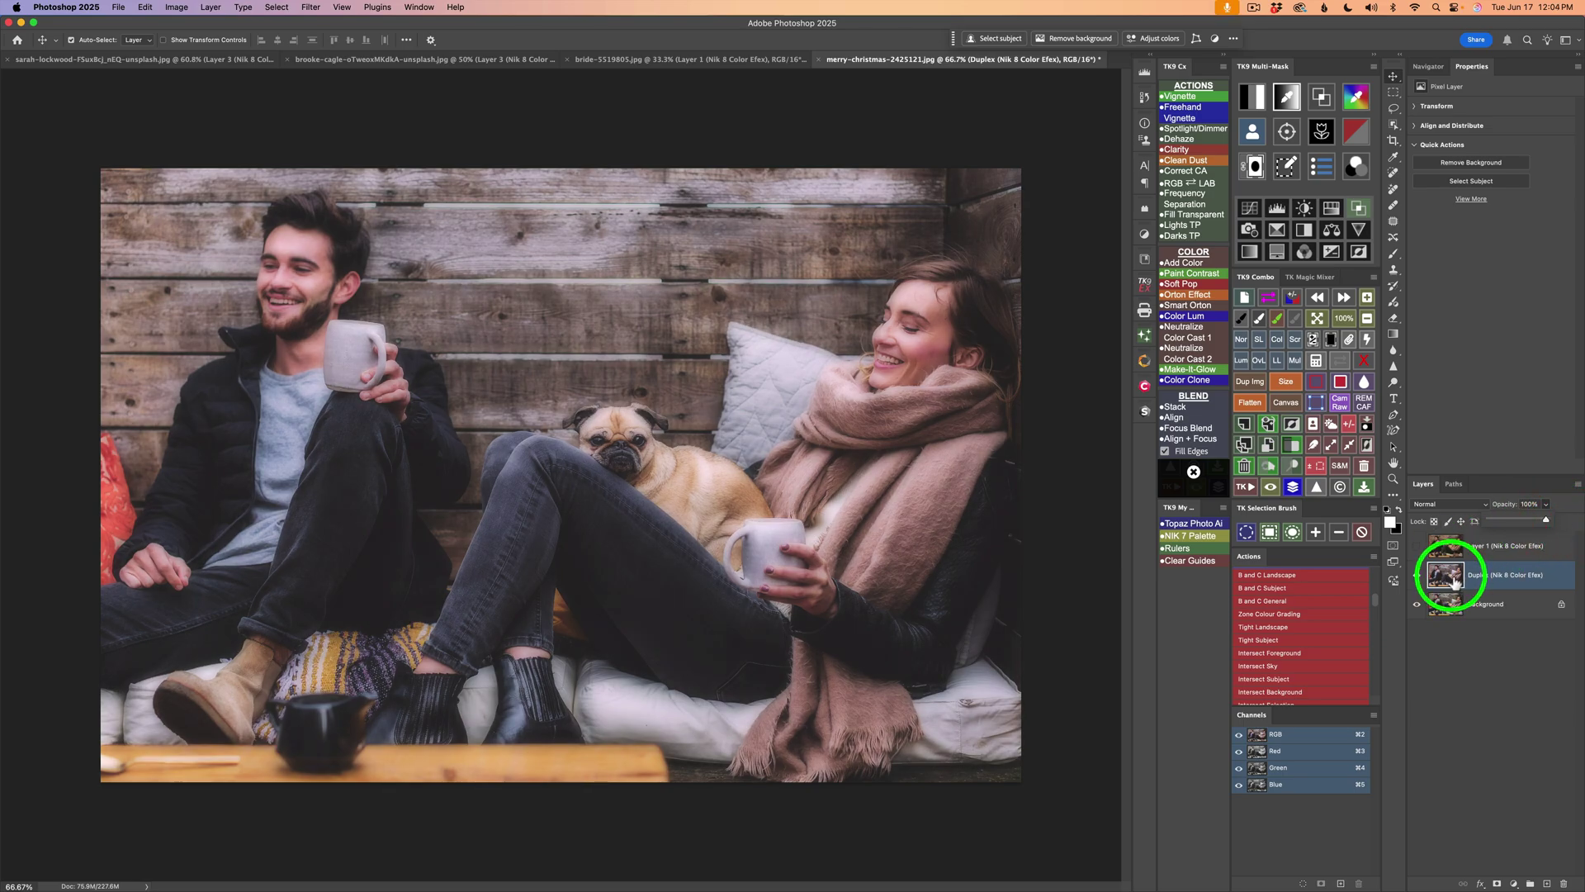
left_click(1417, 547)
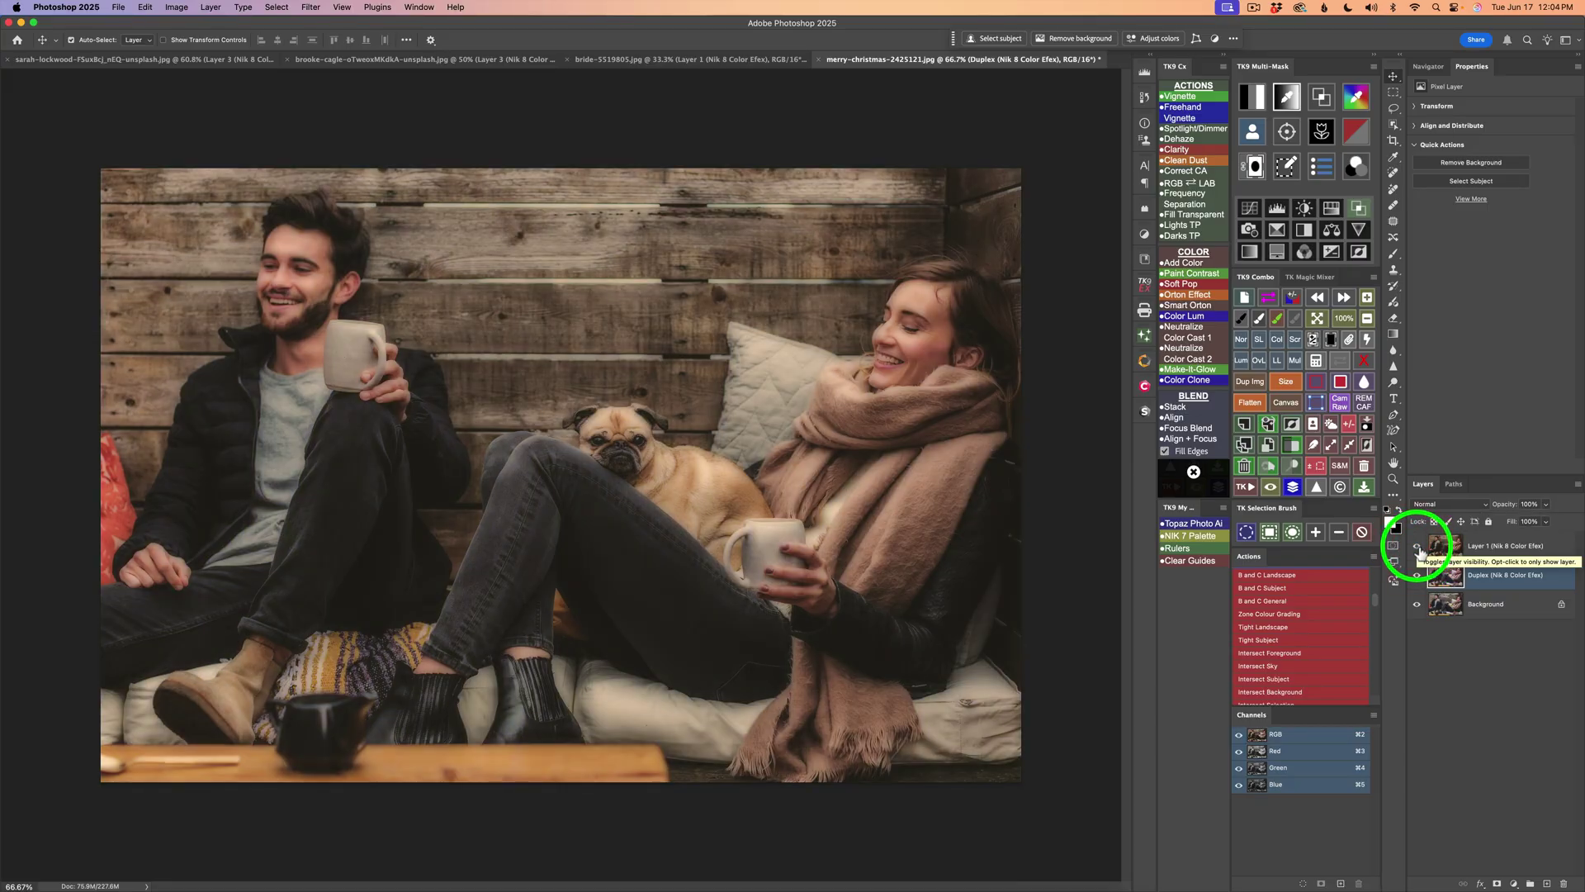
left_click(1418, 548)
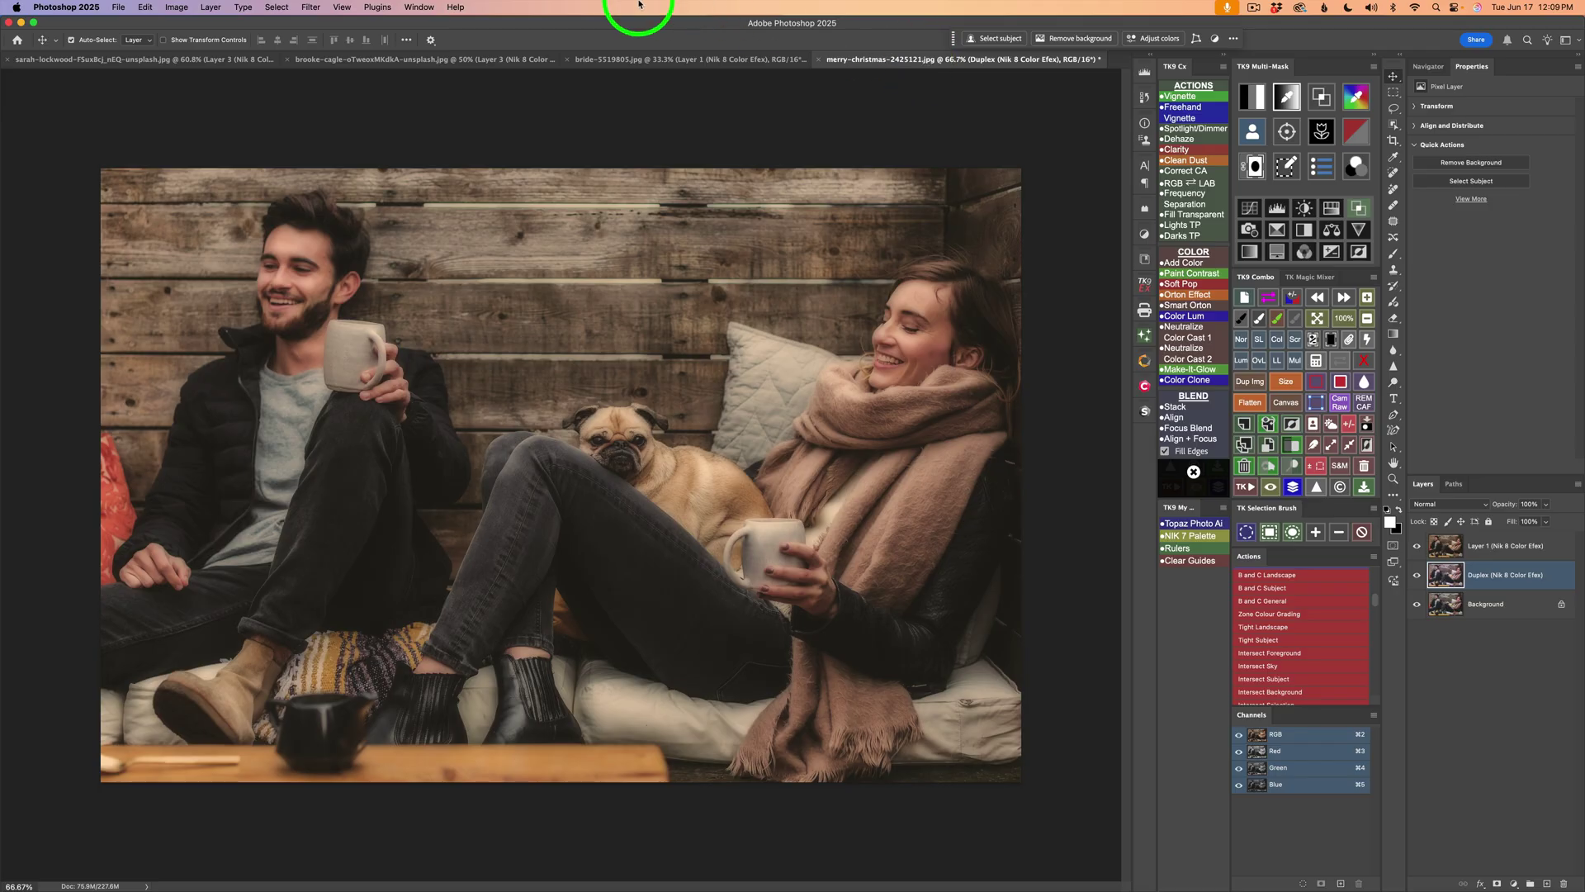
On the mountain-lake photo, make the Background, Layer 1 and Layer 3 visible.
left_click(159, 60)
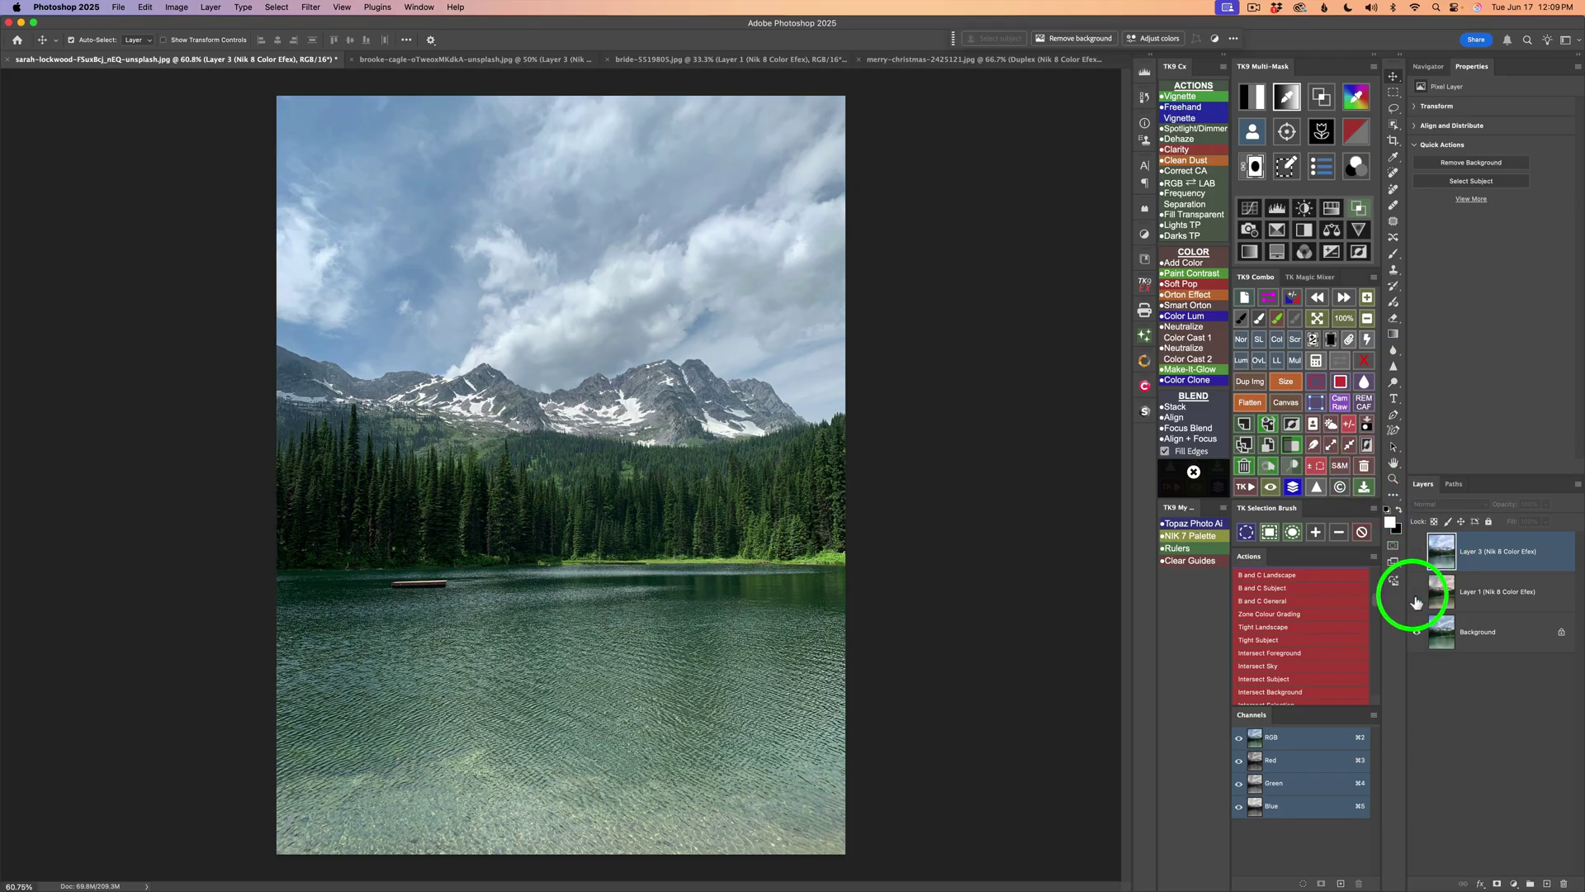
left_click(1418, 601)
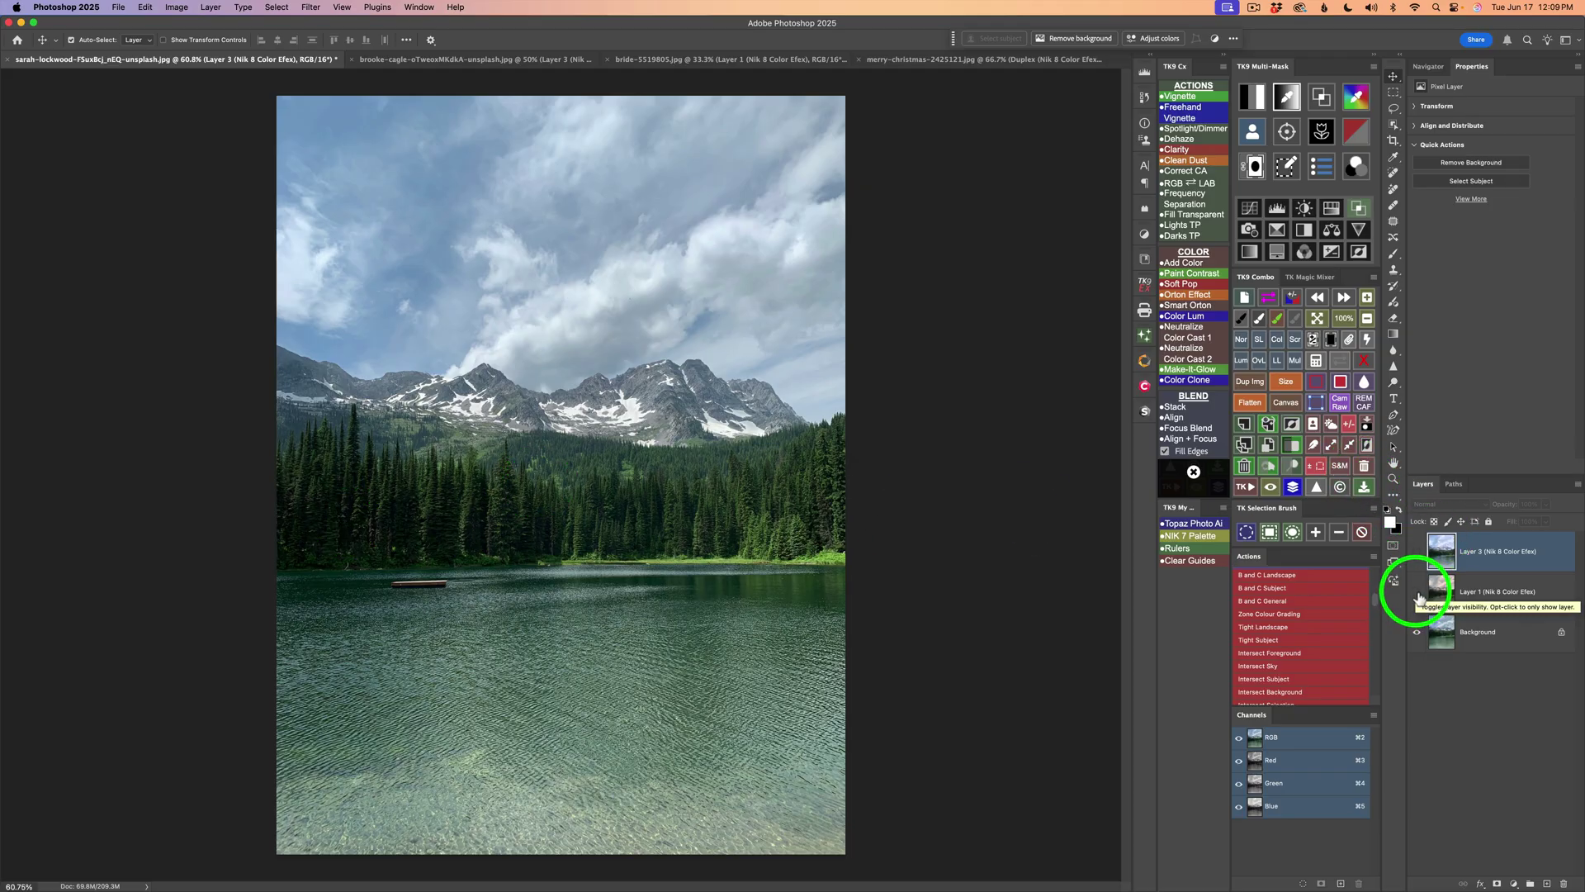
left_click(1418, 596)
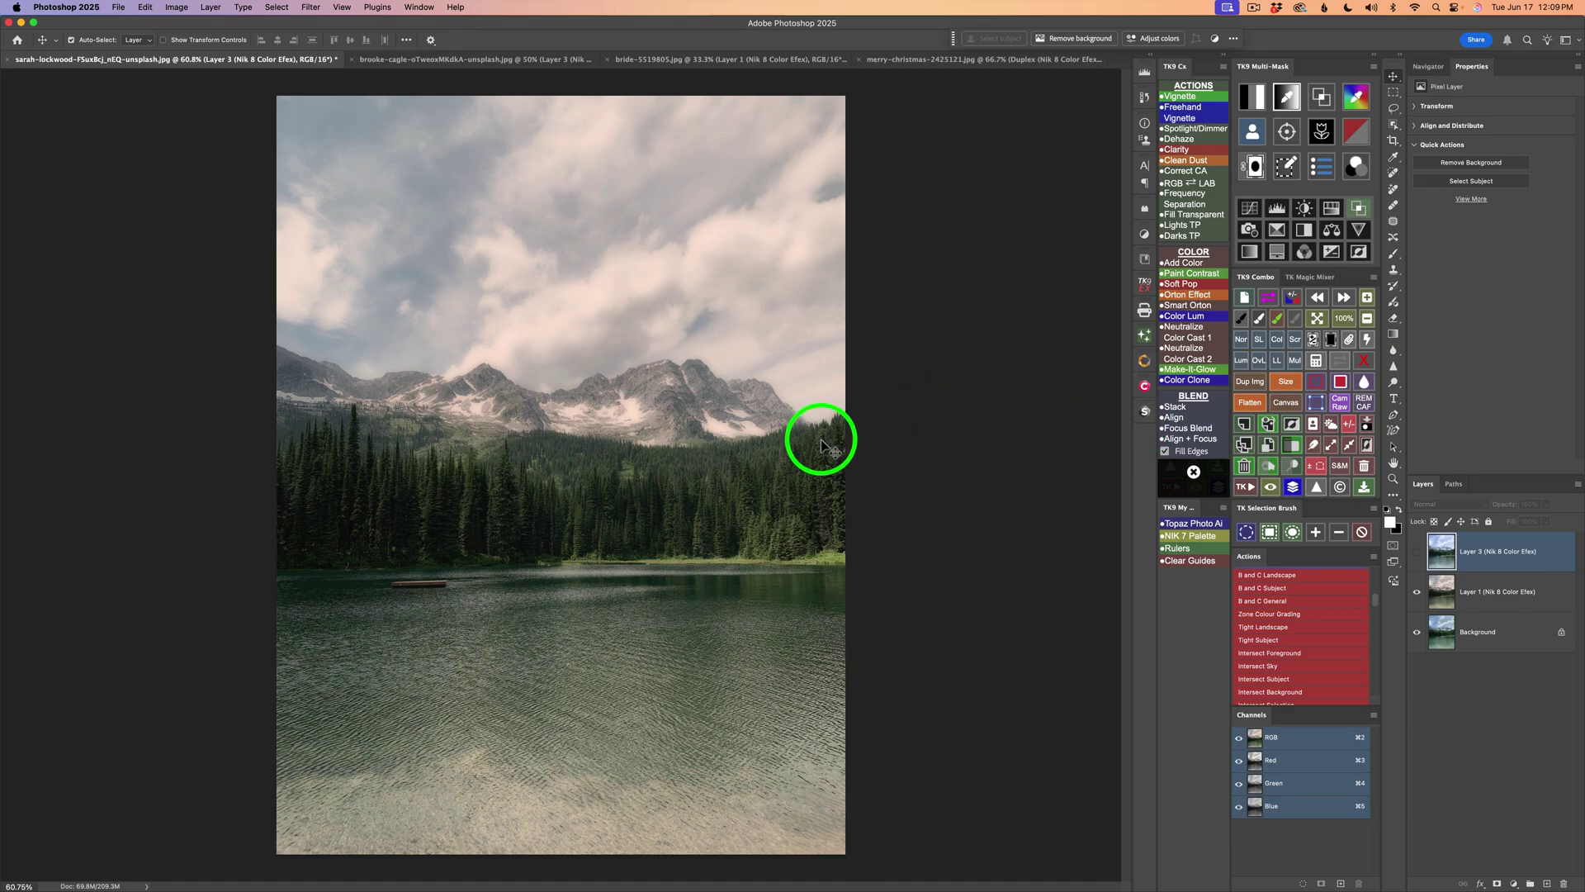
left_click(1418, 553)
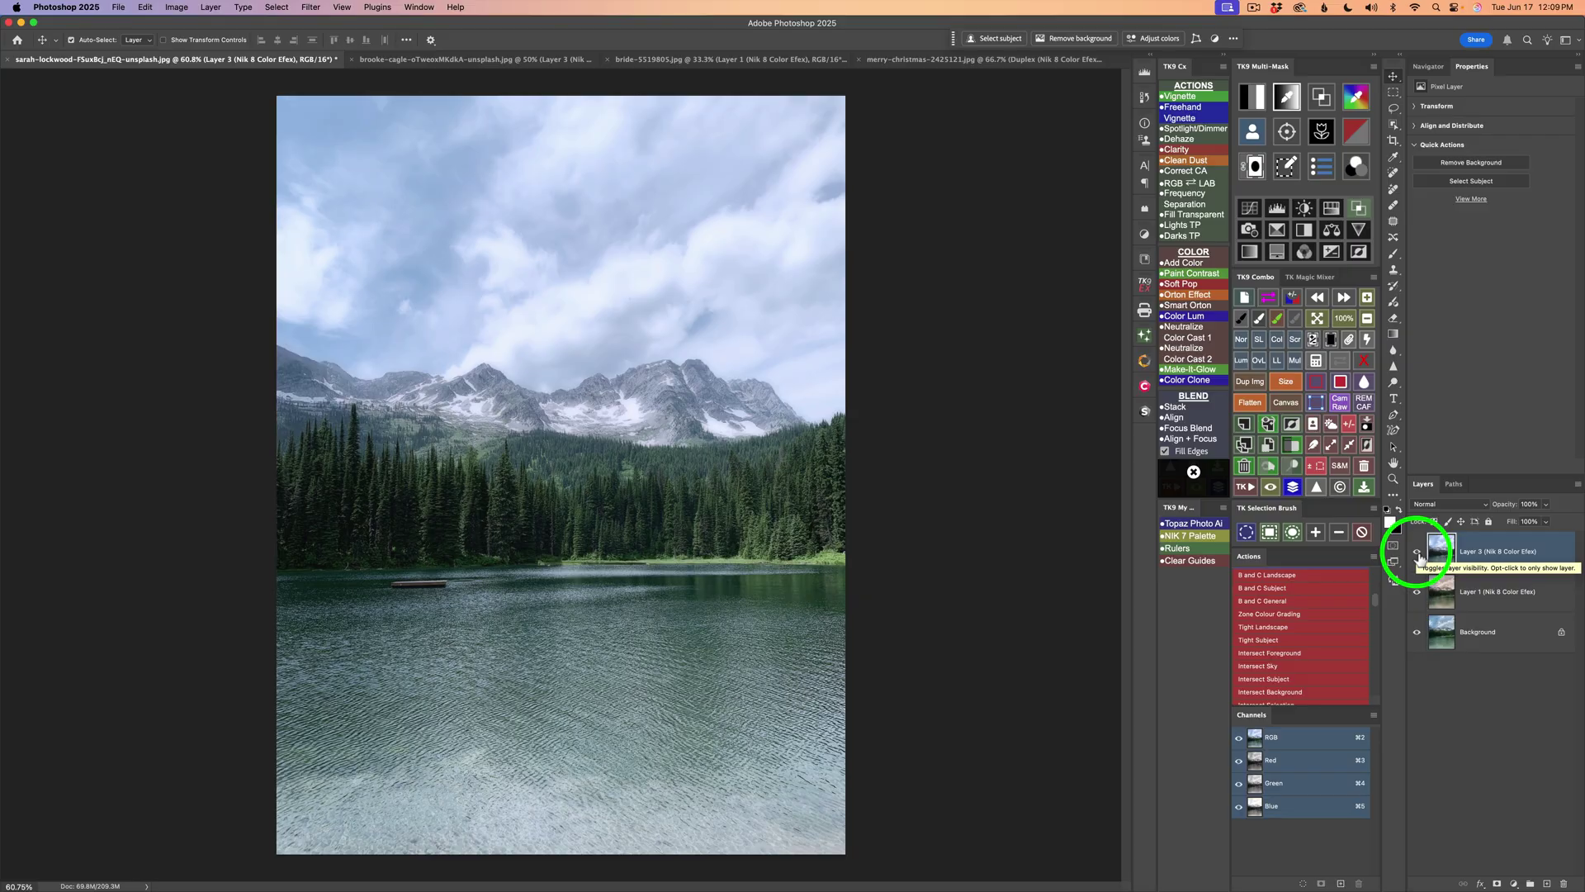
left_click(223, 63)
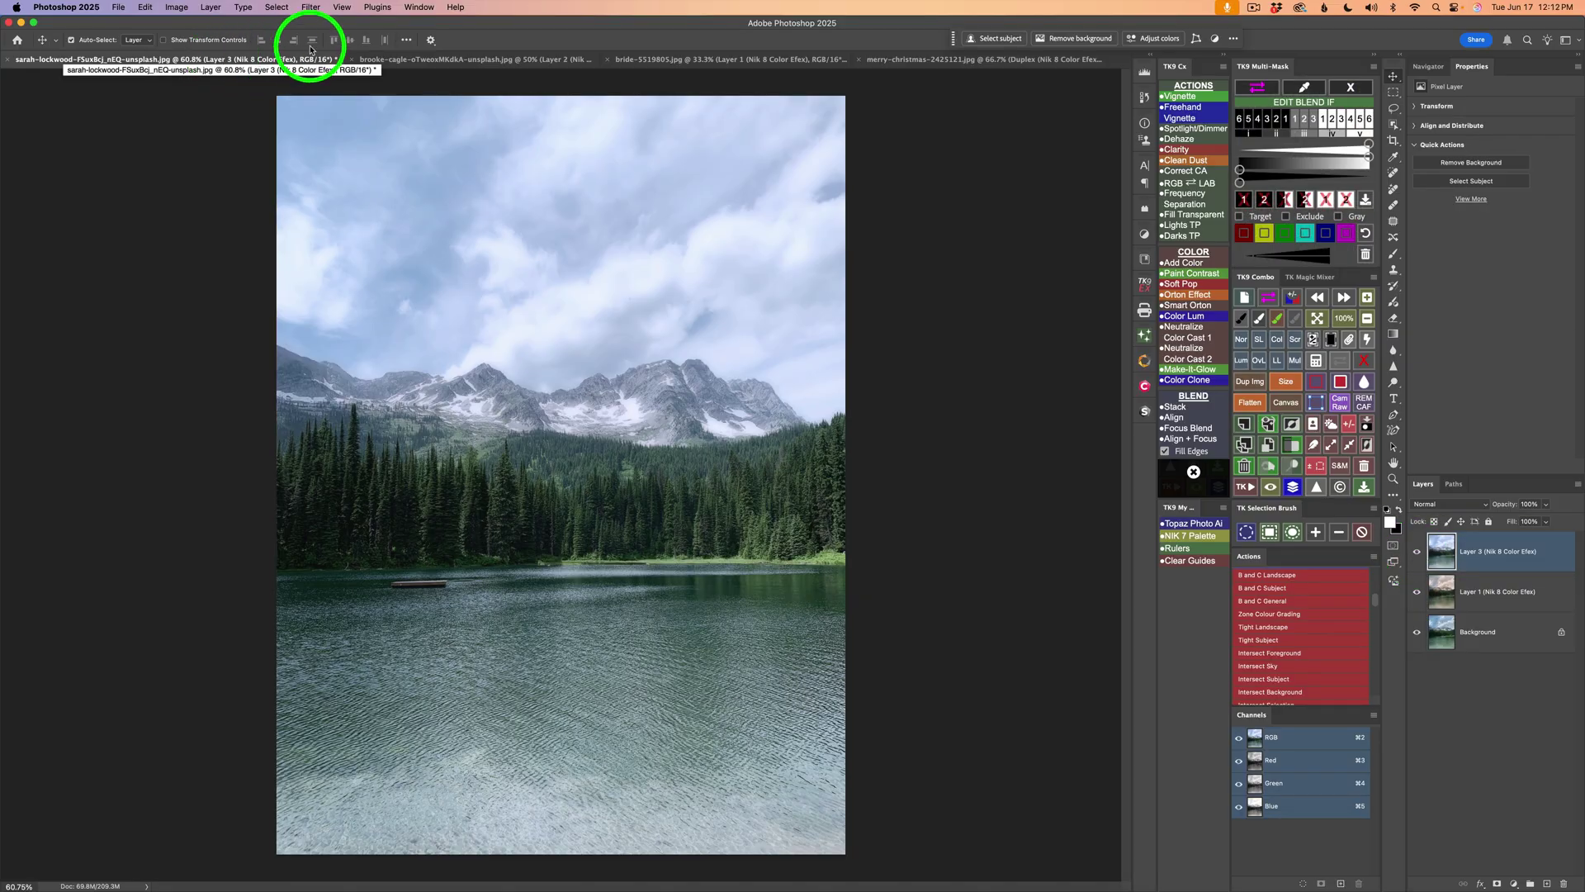
On the sunglasses-woman photo, show the Layer 2, Duplex and Layer 3 versions in turn.
left_click(423, 60)
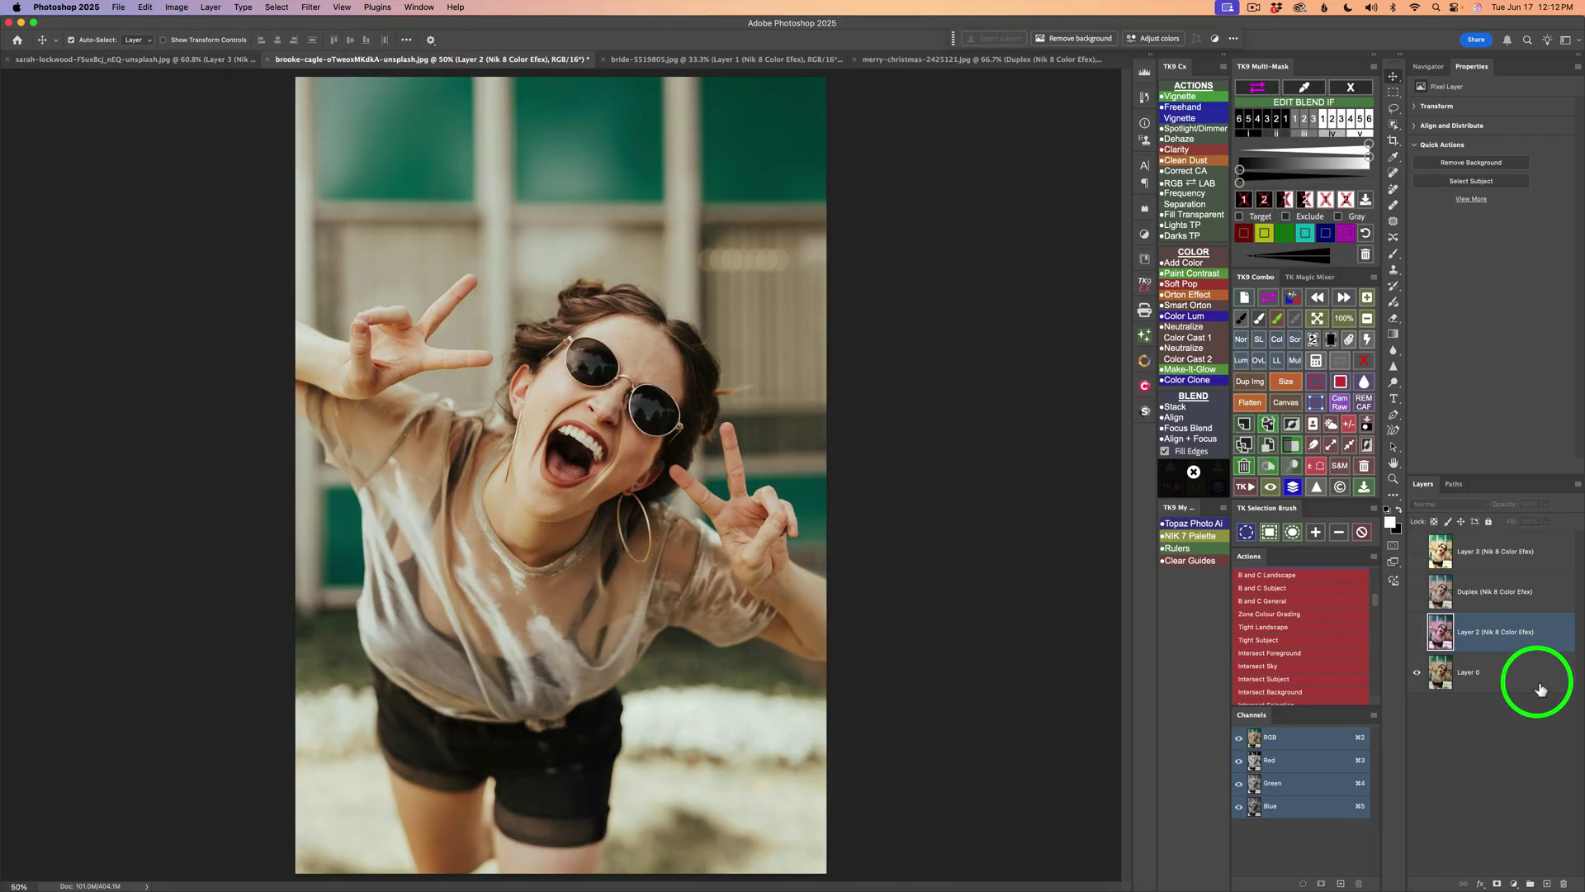
left_click(1417, 634)
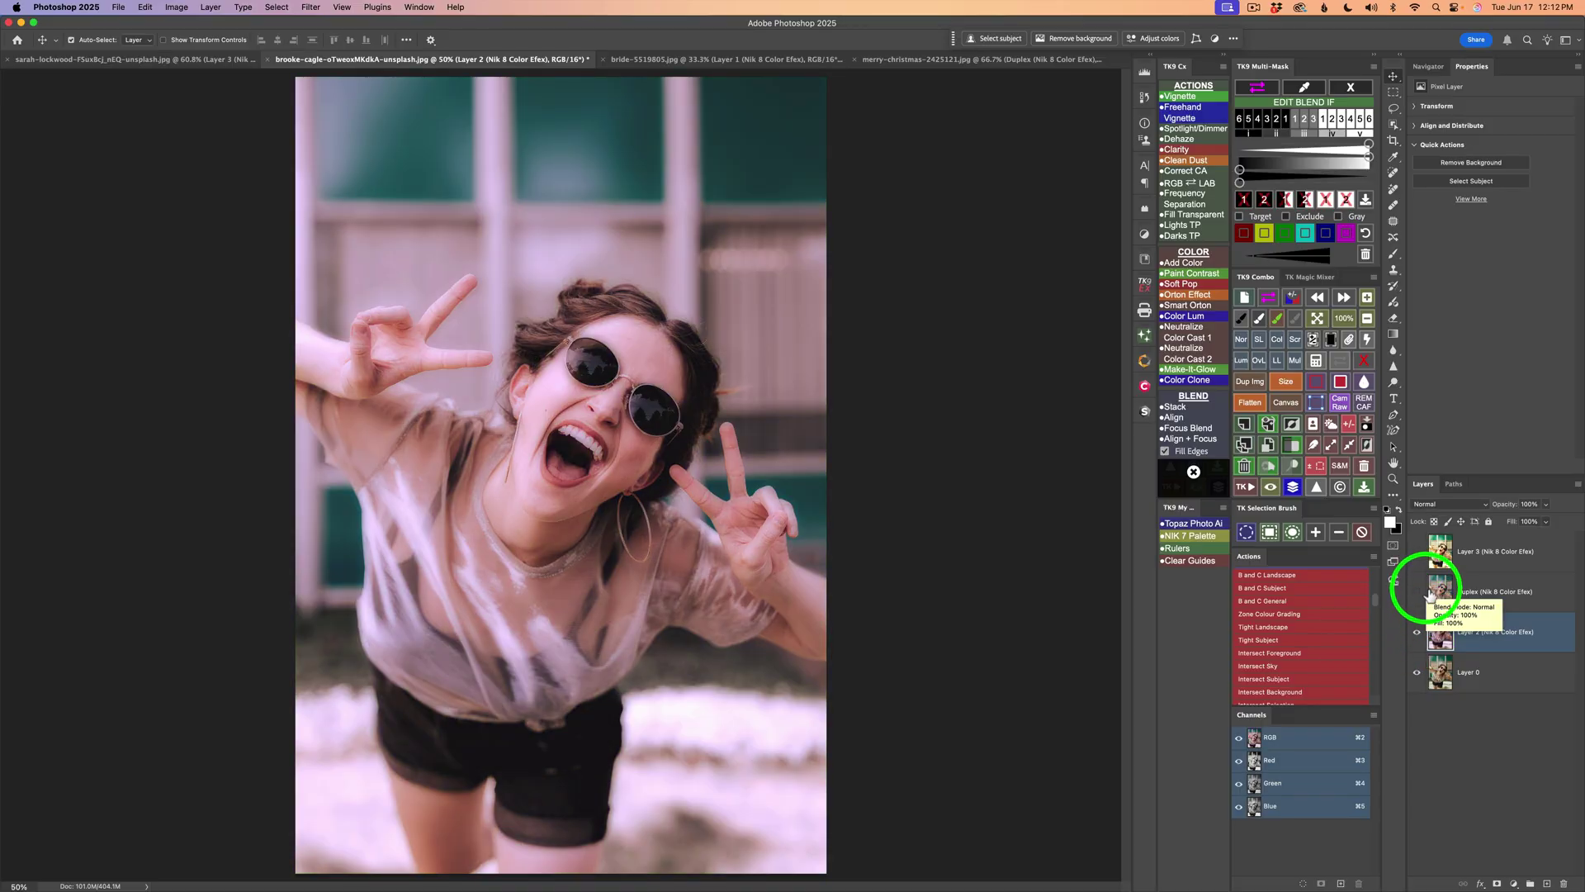
left_click(1417, 592)
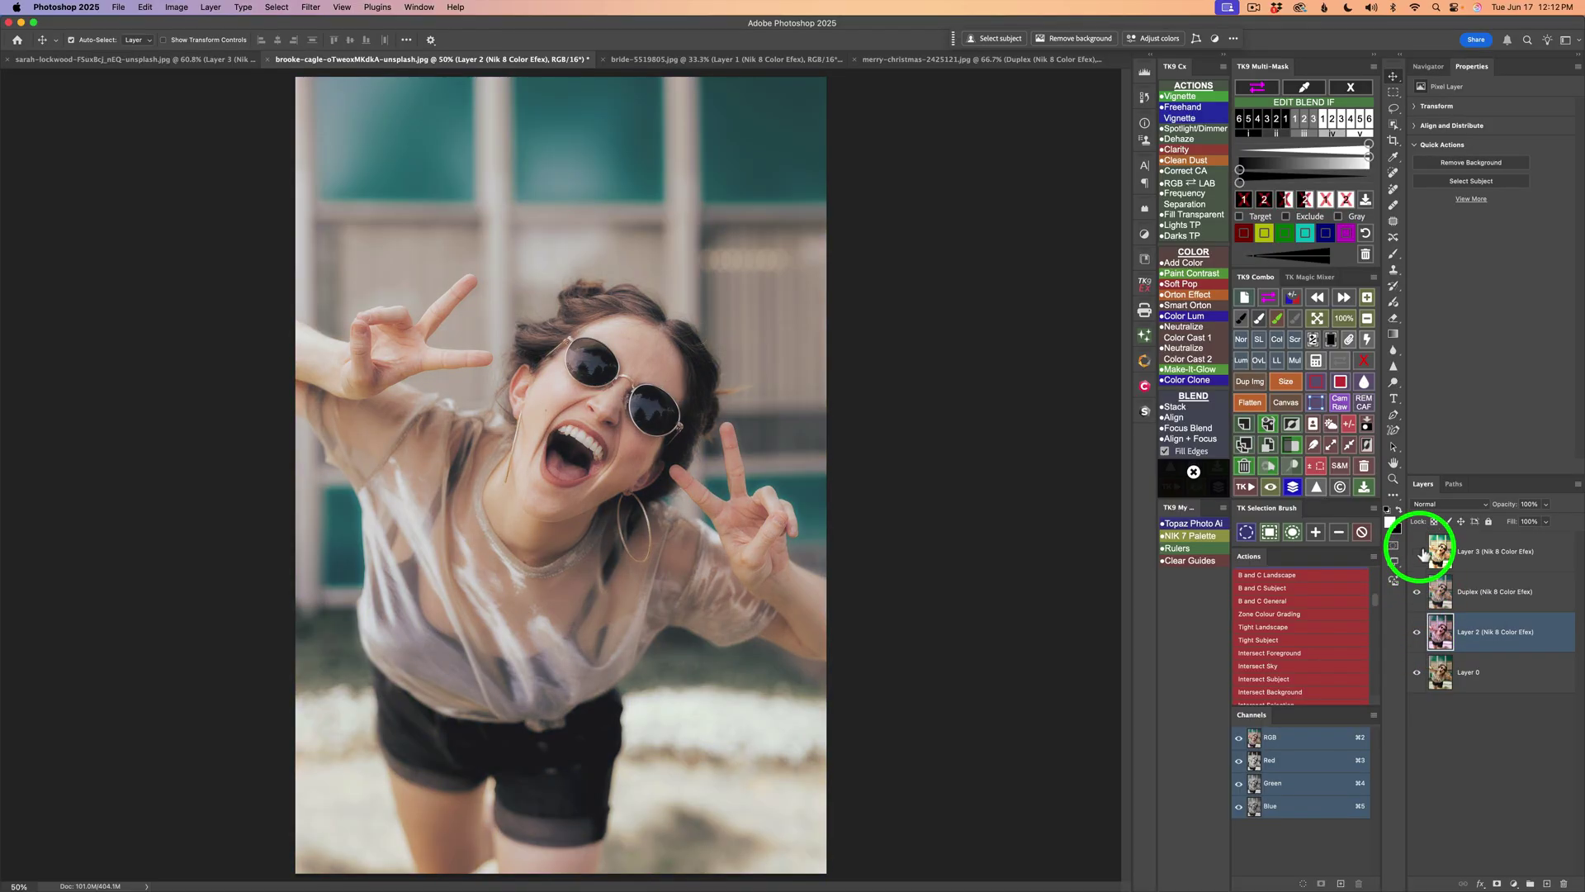
left_click(1418, 551)
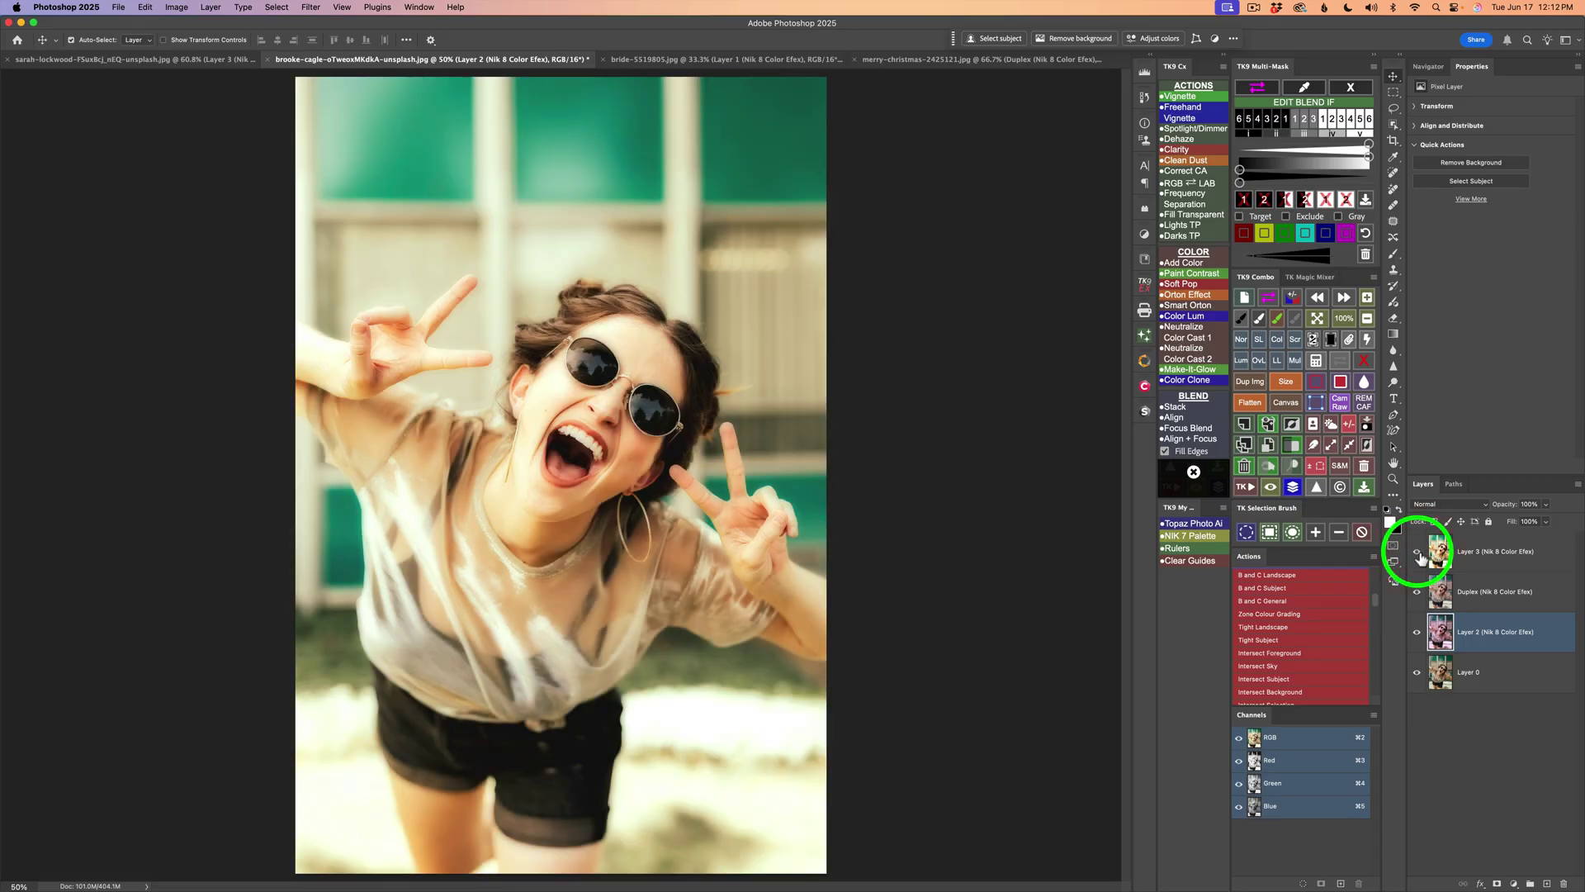
On the bride-and-chapel photo, compare the Duplex, Layer 1 and Layer 2 versions, leaving Layer 1 visible.
left_click(700, 61)
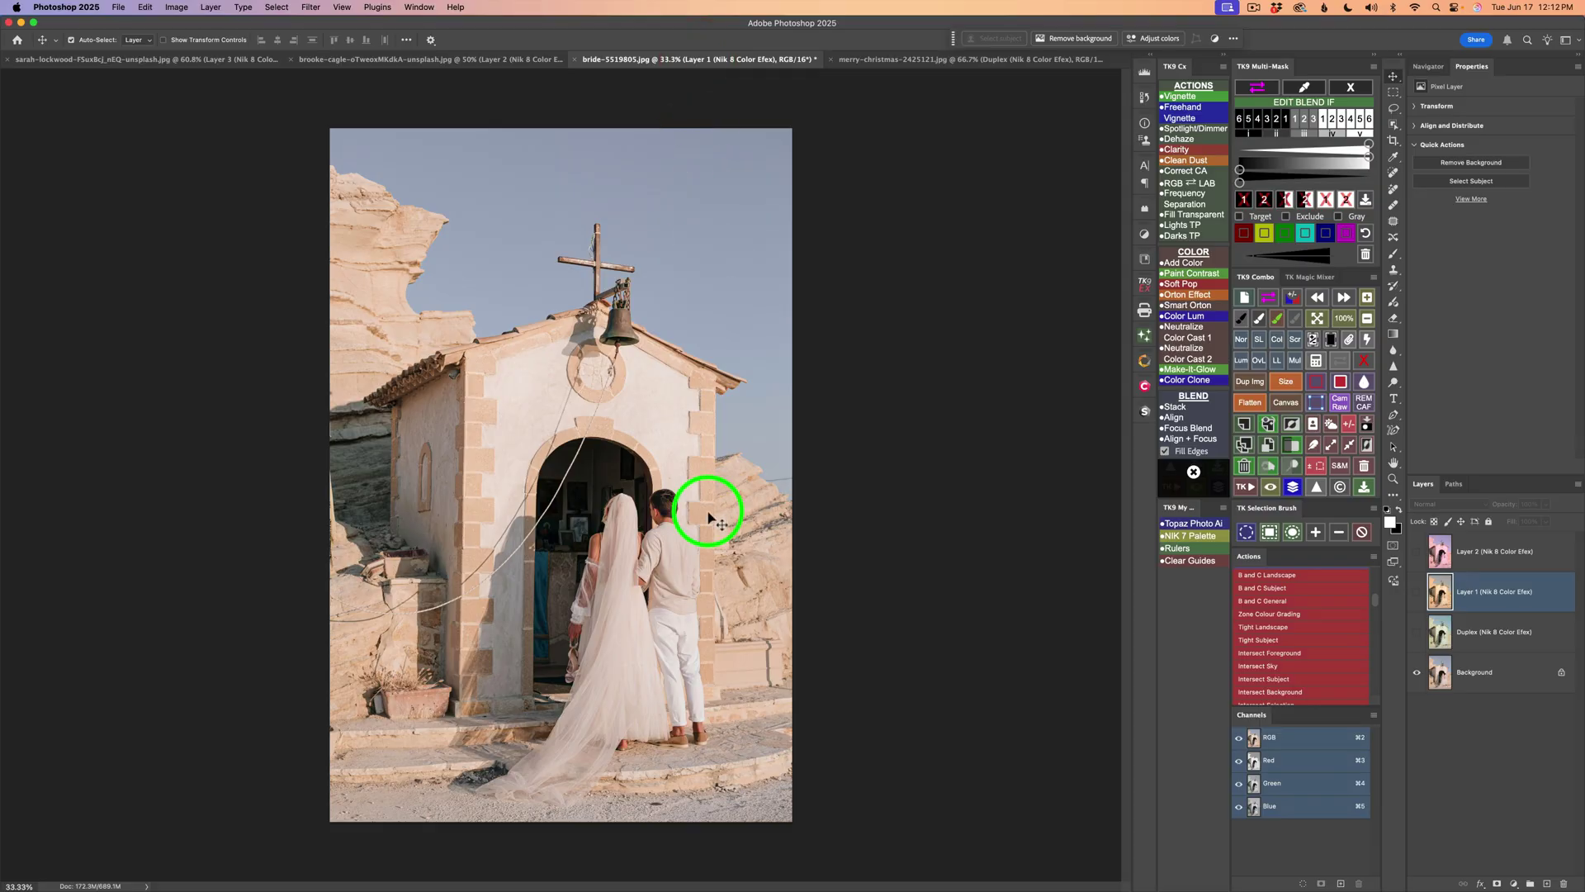
left_click(1418, 633)
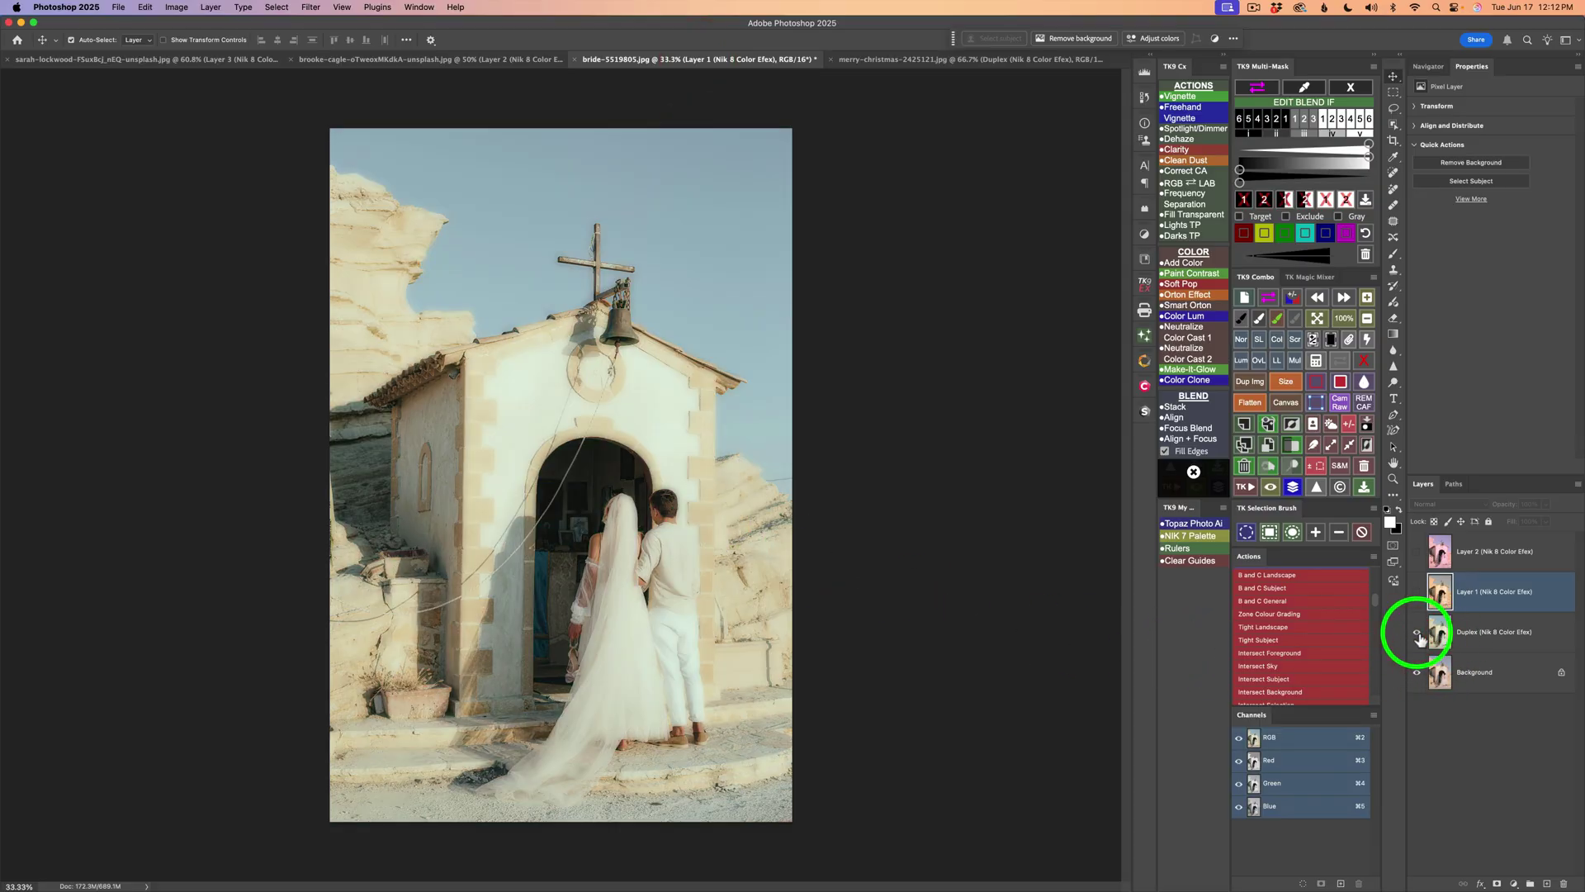
left_click(1417, 591)
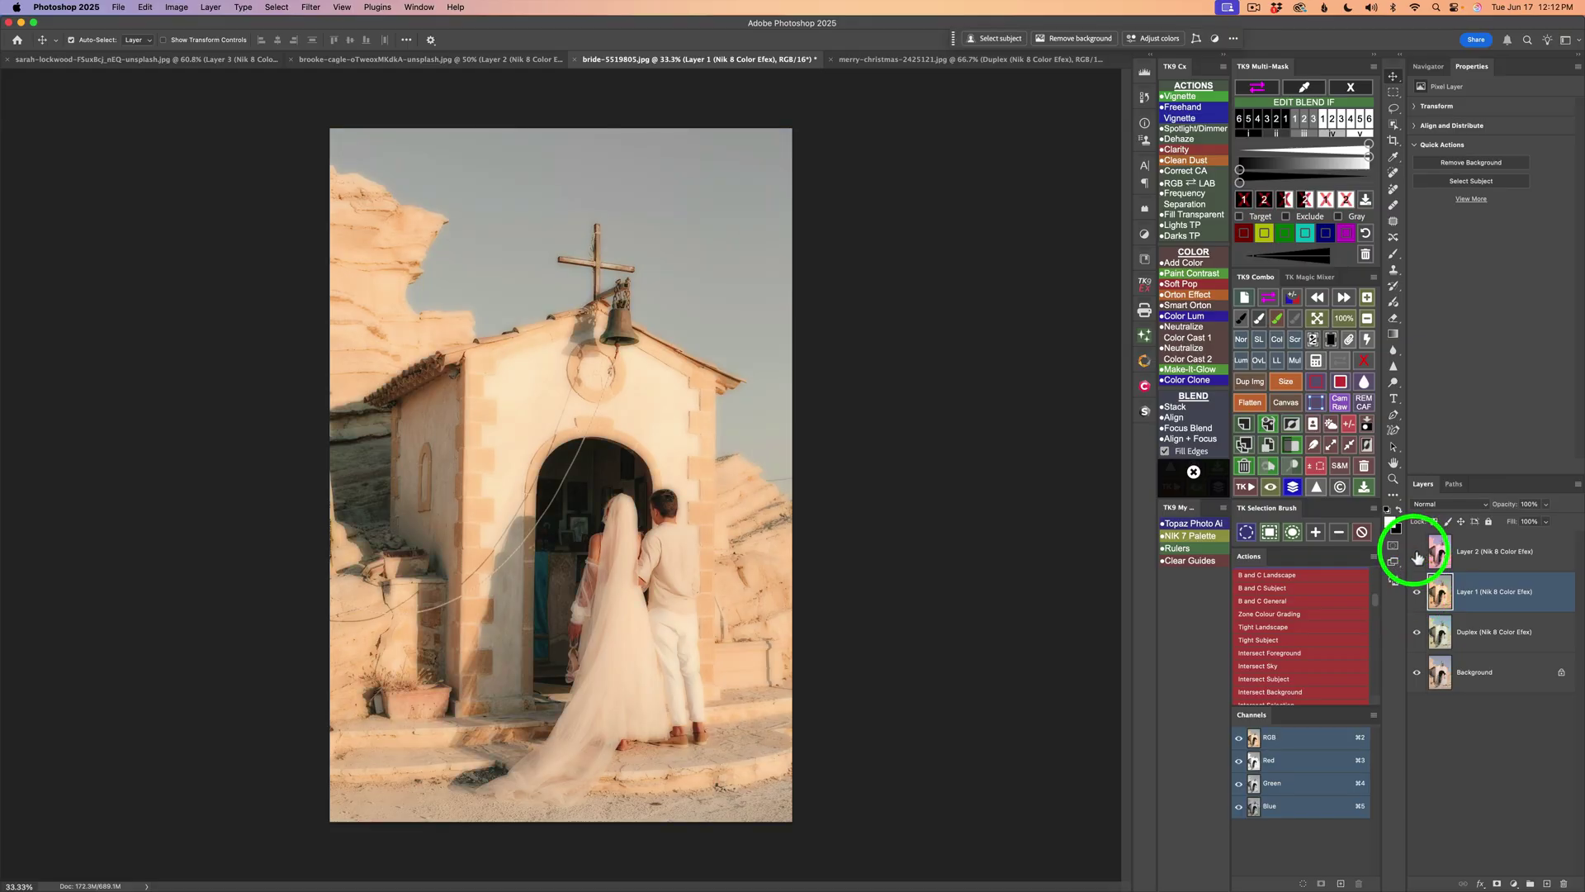
left_click(1417, 551)
left_click(1415, 550)
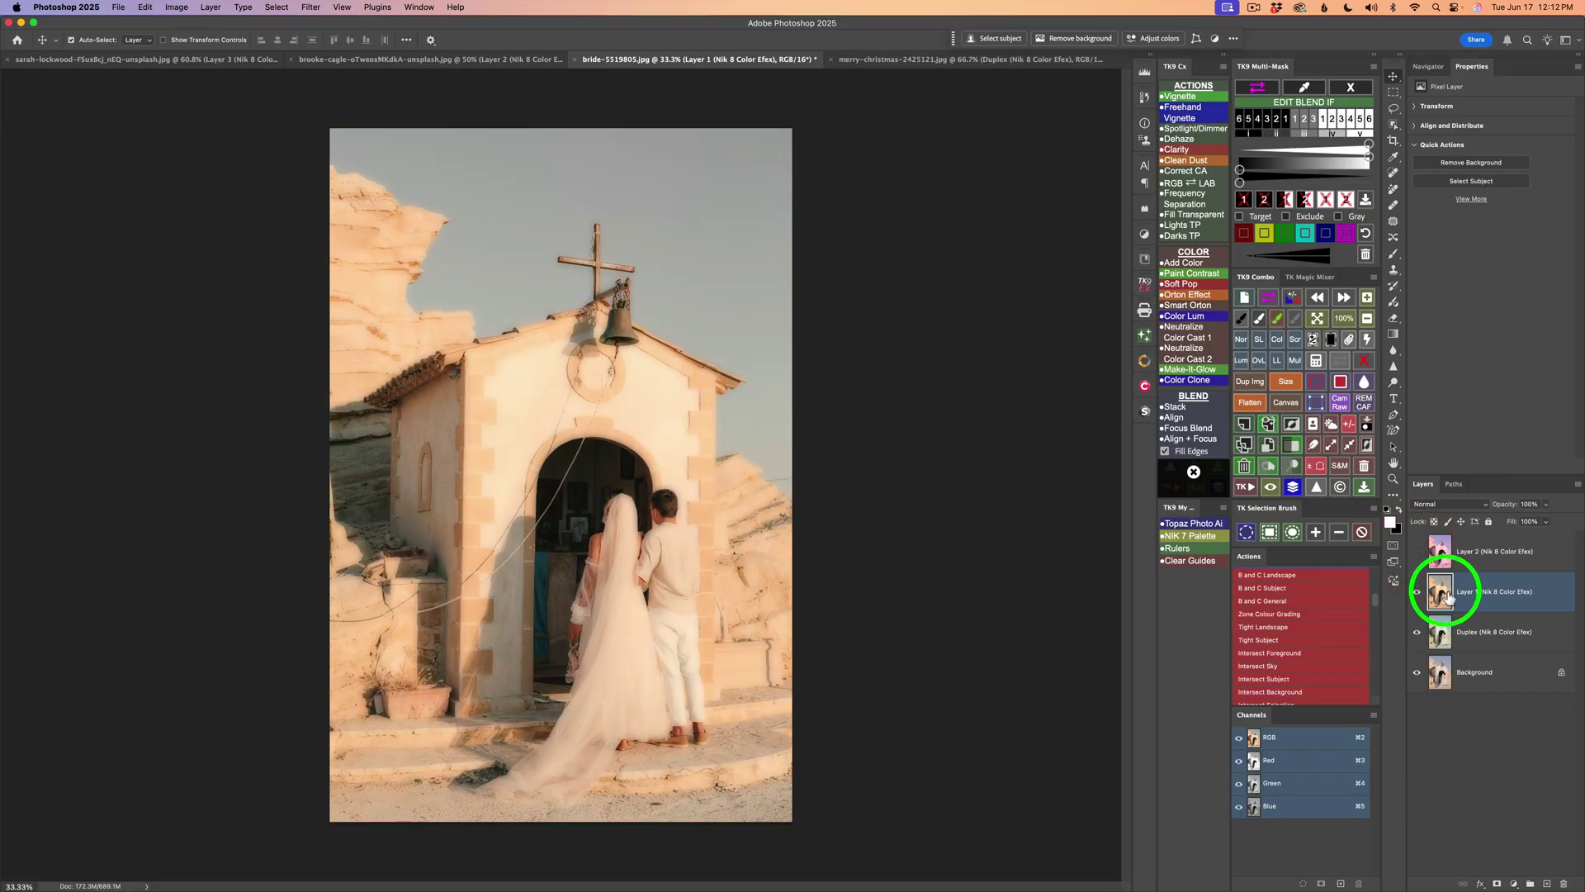